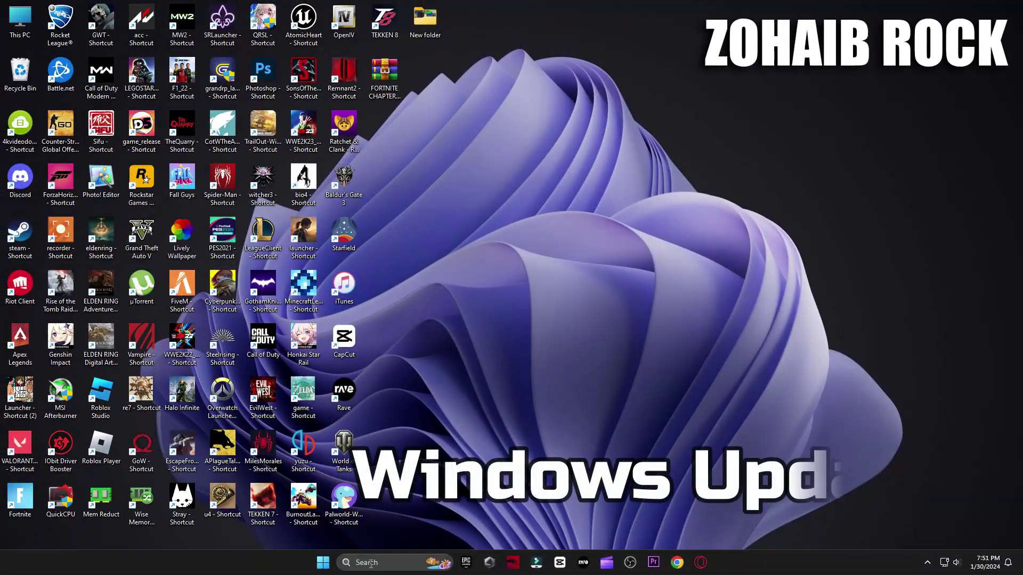
# Find the Check for updates settings page through Windows search and check for Windows updates
pyautogui.click(371, 563)
pyautogui.write('windows')
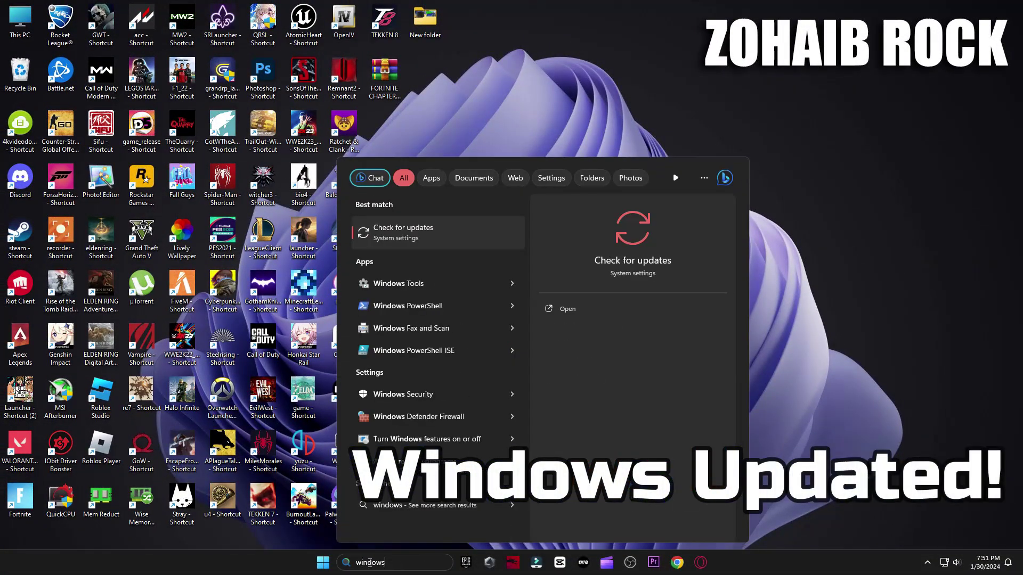
pyautogui.click(458, 232)
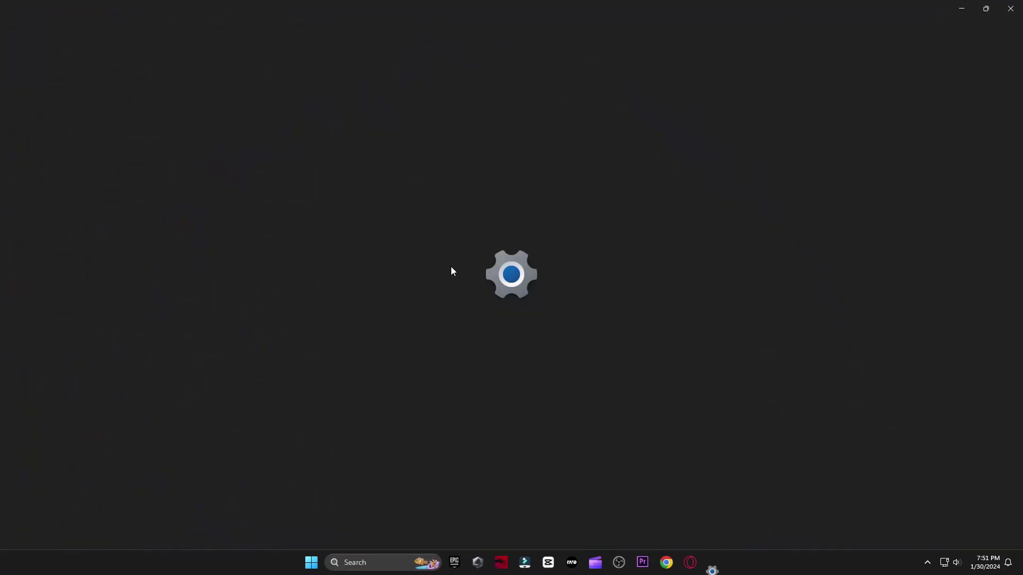
pyautogui.click(818, 96)
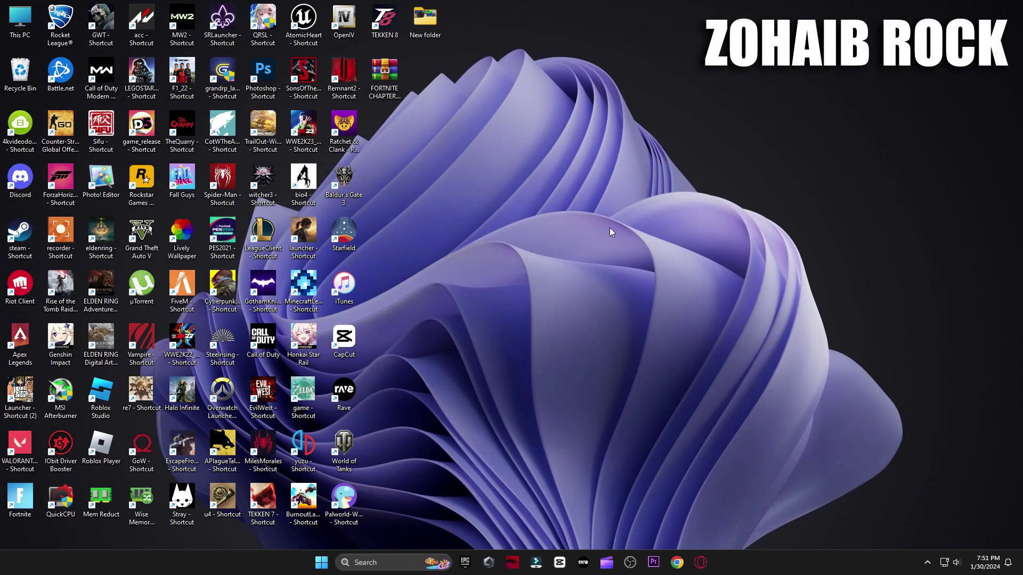
# Open GeForce Experience, check for graphics driver updates in its Drivers section, and close it
pyautogui.click(404, 561)
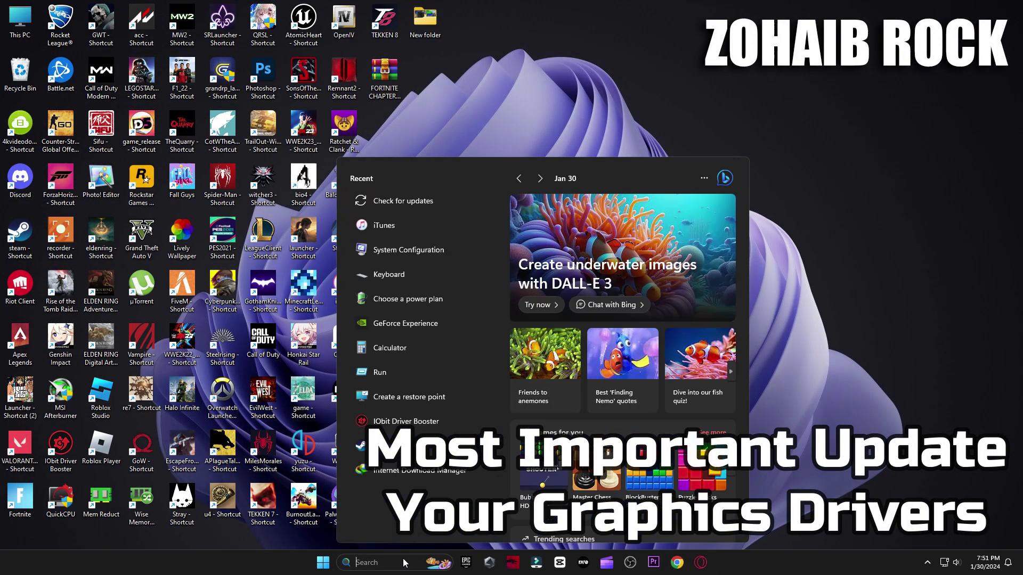
pyautogui.write('gef')
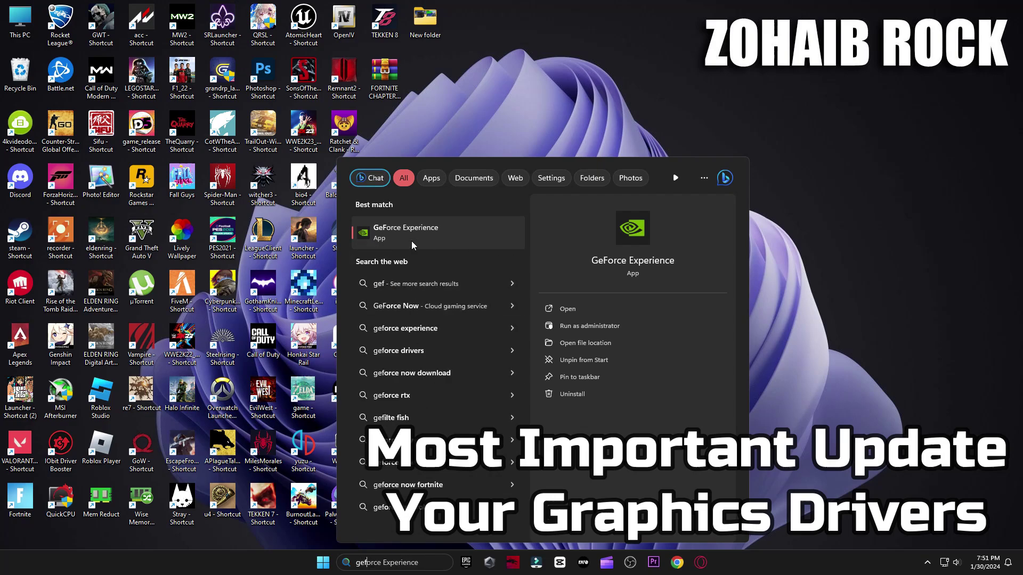
pyautogui.click(411, 238)
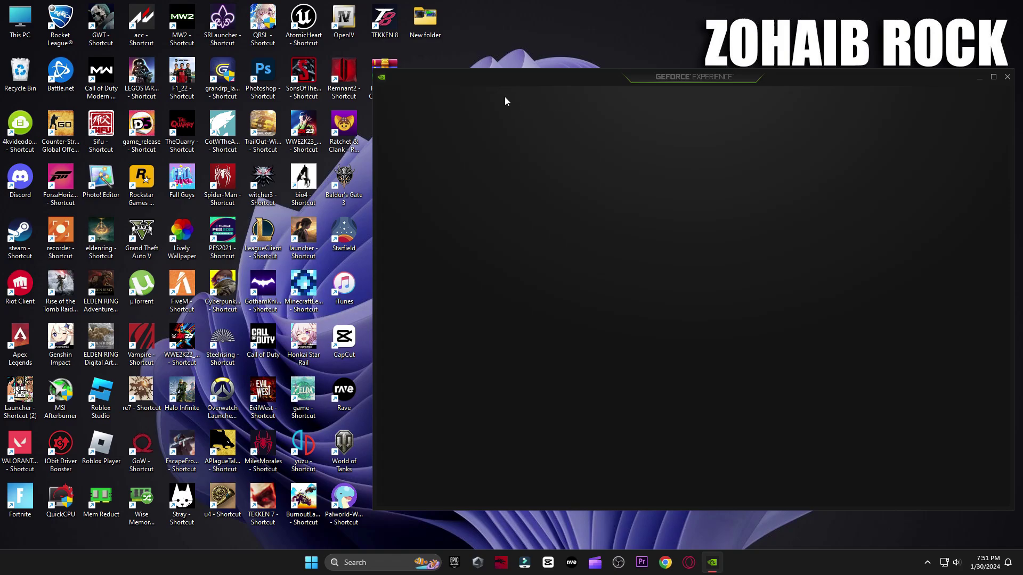
pyautogui.click(472, 100)
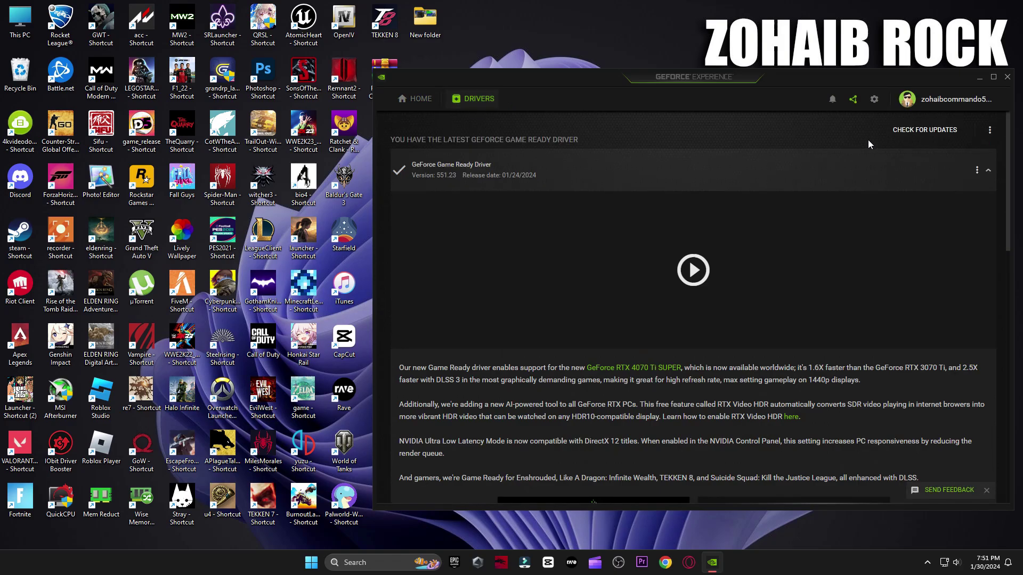
pyautogui.click(927, 130)
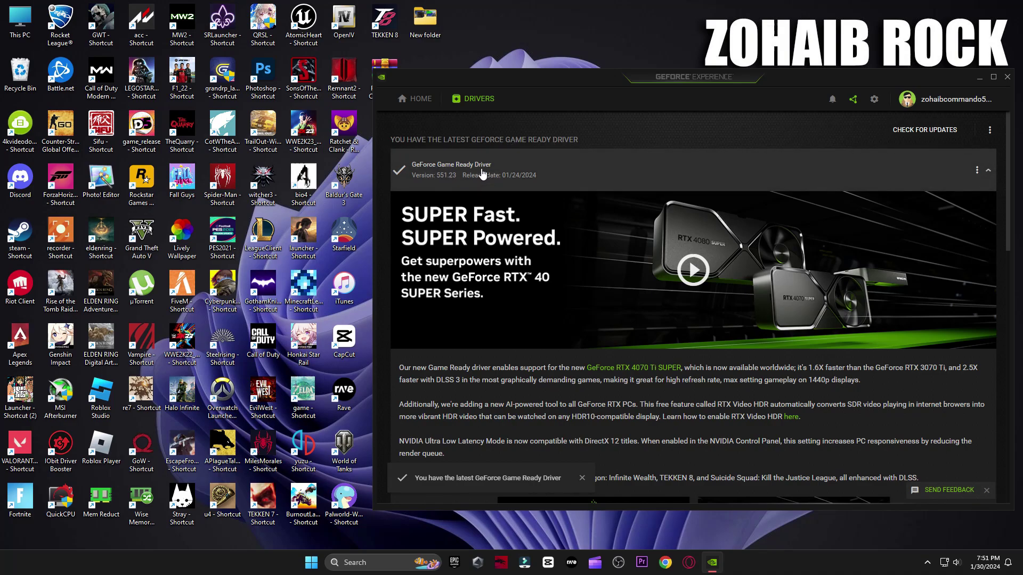
pyautogui.click(1007, 76)
# Extract the FORTNITE CHAPTER 5 FPS BOOST PACK archive onto the desktop and open the extracted folder
pyautogui.moveTo(385, 74); pyautogui.dragTo(601, 208)
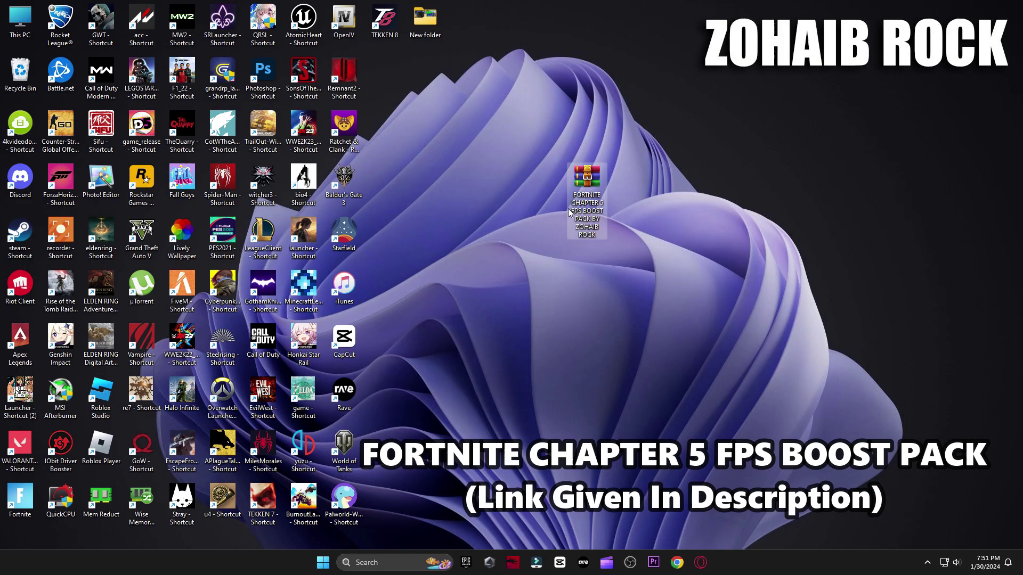
pyautogui.rightClick(578, 193)
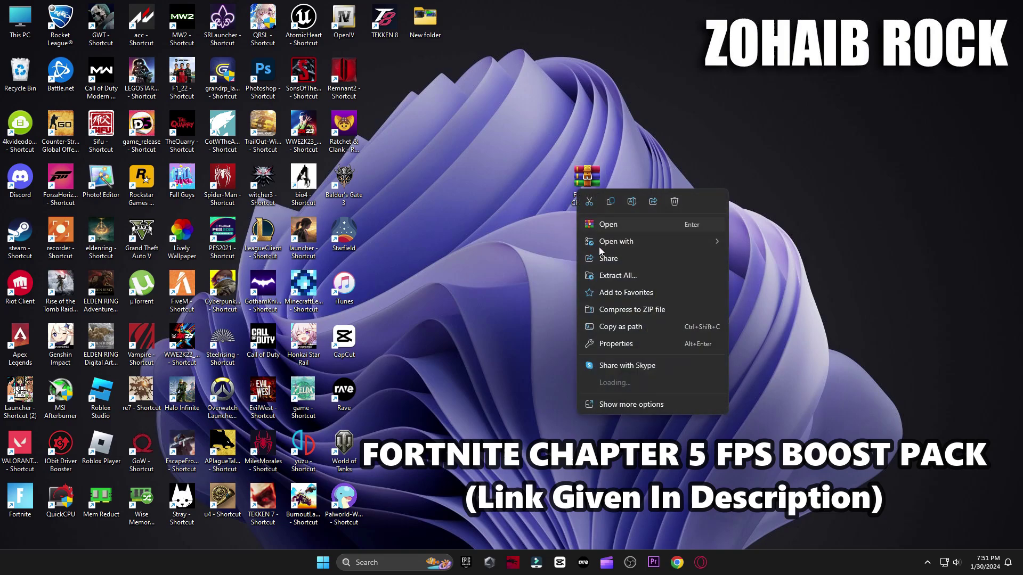
pyautogui.moveTo(630, 381)
pyautogui.click(778, 436)
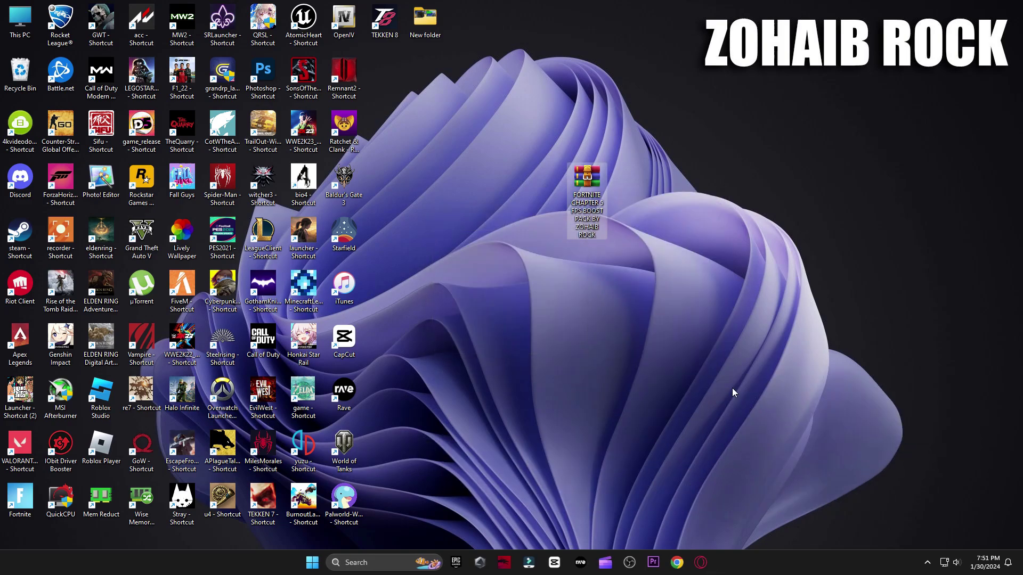
pyautogui.moveTo(384, 78); pyautogui.dragTo(522, 197)
pyautogui.doubleClick(535, 207)
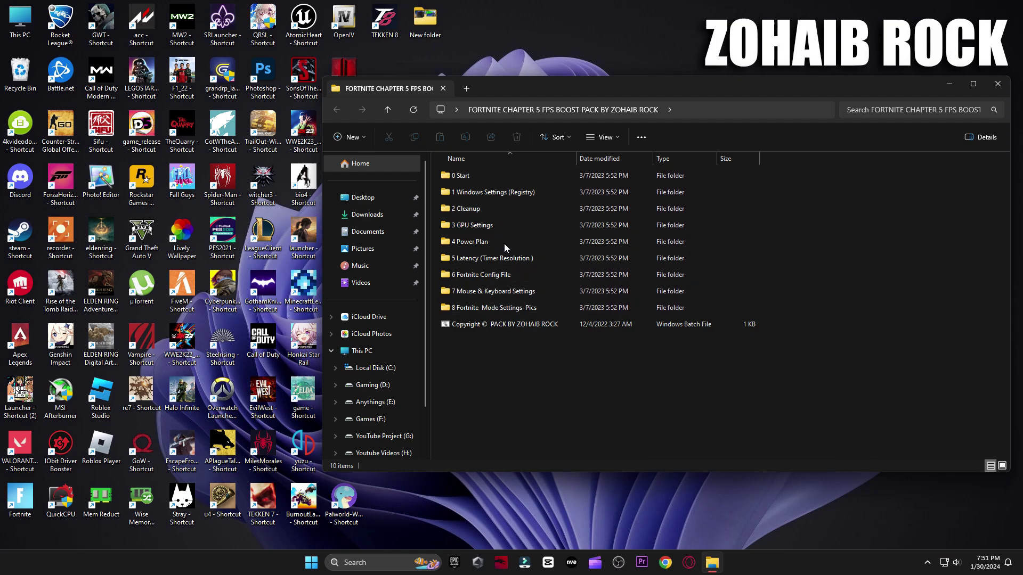
# Open Create A Restore Point from the 0 Start folder and configure Local Disk (C:) with system protection turned on
pyautogui.doubleClick(520, 175)
pyautogui.doubleClick(484, 176)
pyautogui.click(998, 83)
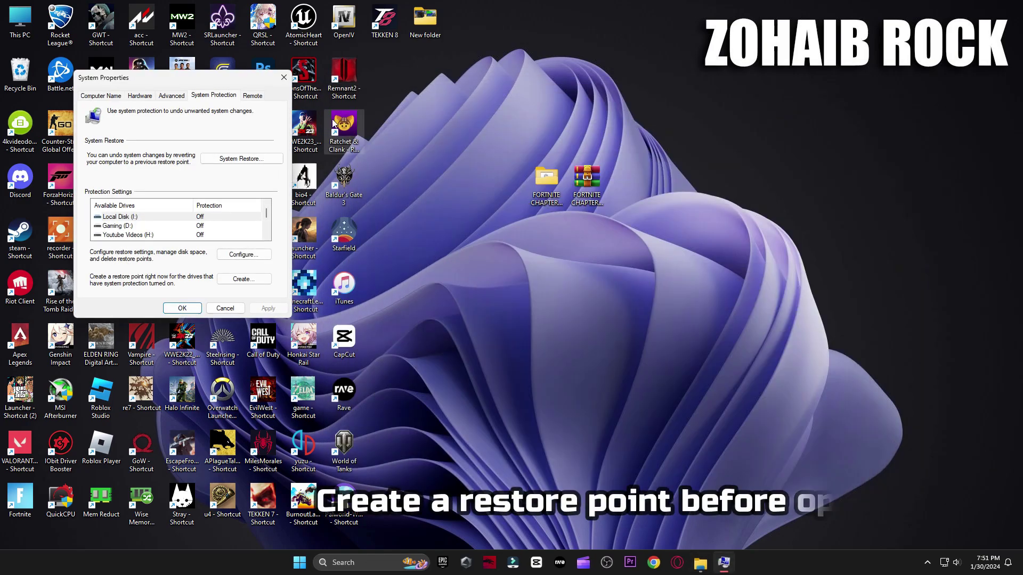
pyautogui.moveTo(182, 78); pyautogui.dragTo(580, 103)
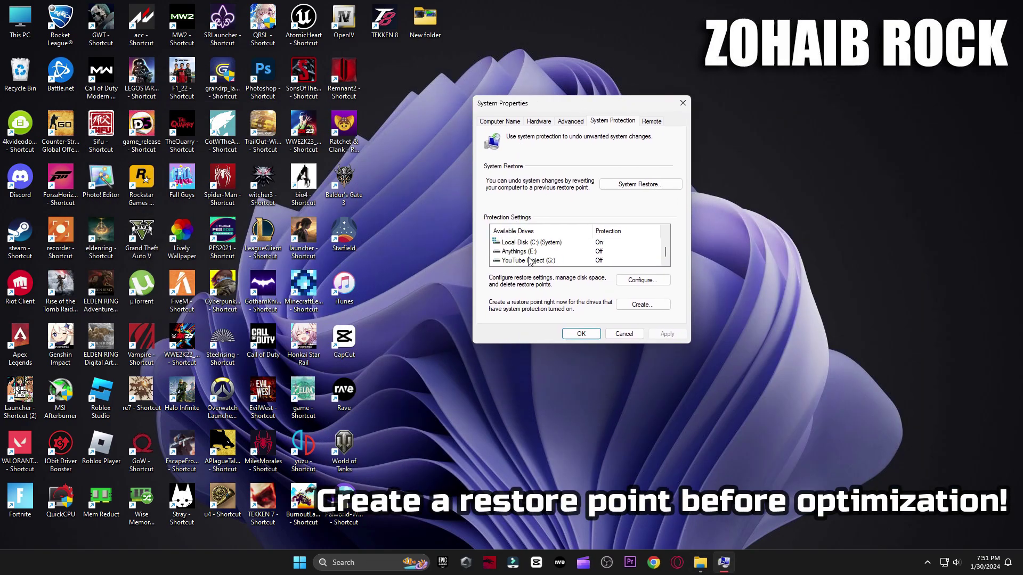
pyautogui.click(633, 284)
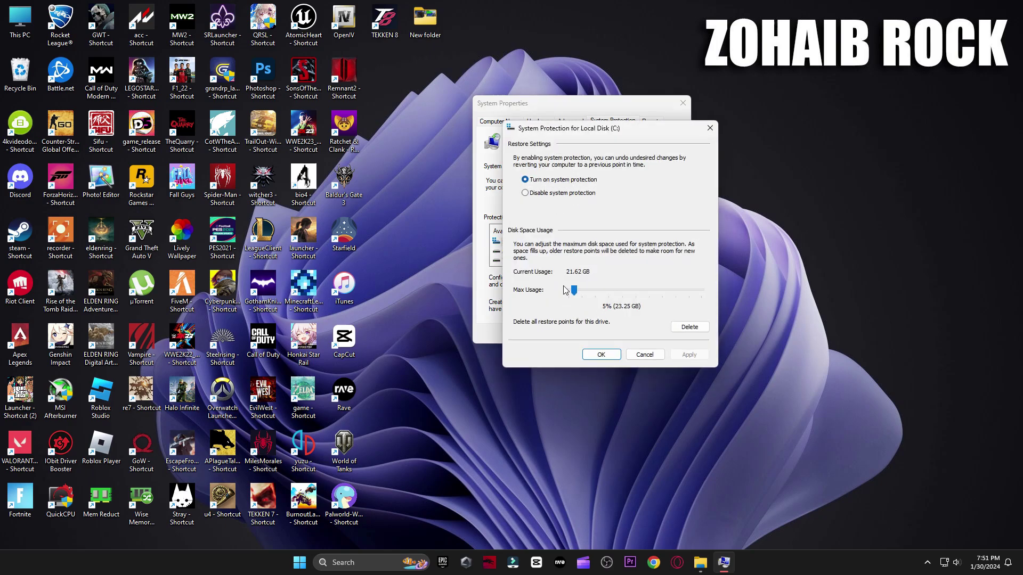
pyautogui.click(610, 355)
# Create a restore point described as "backup" and close System Properties
pyautogui.click(641, 306)
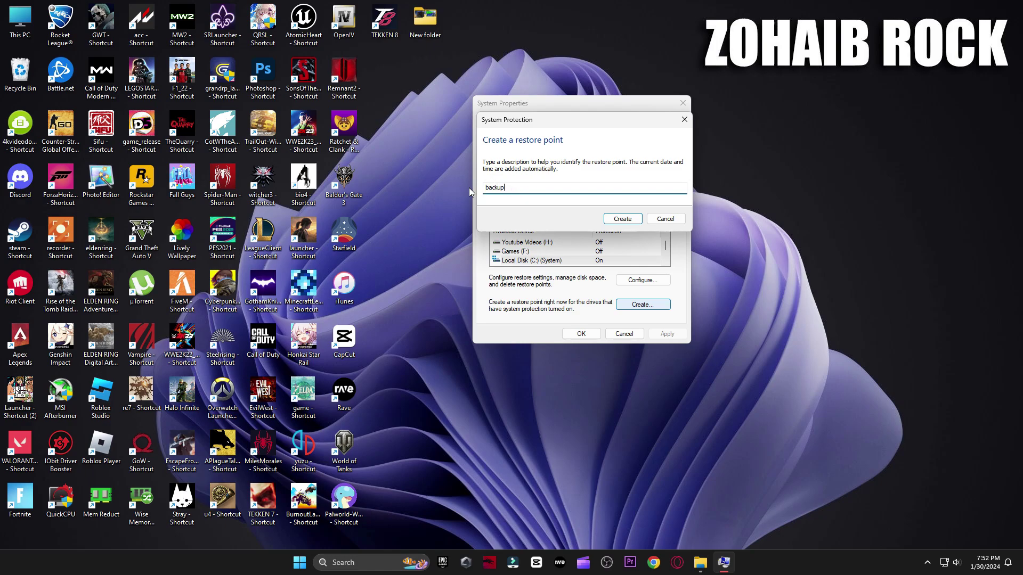
pyautogui.click(636, 222)
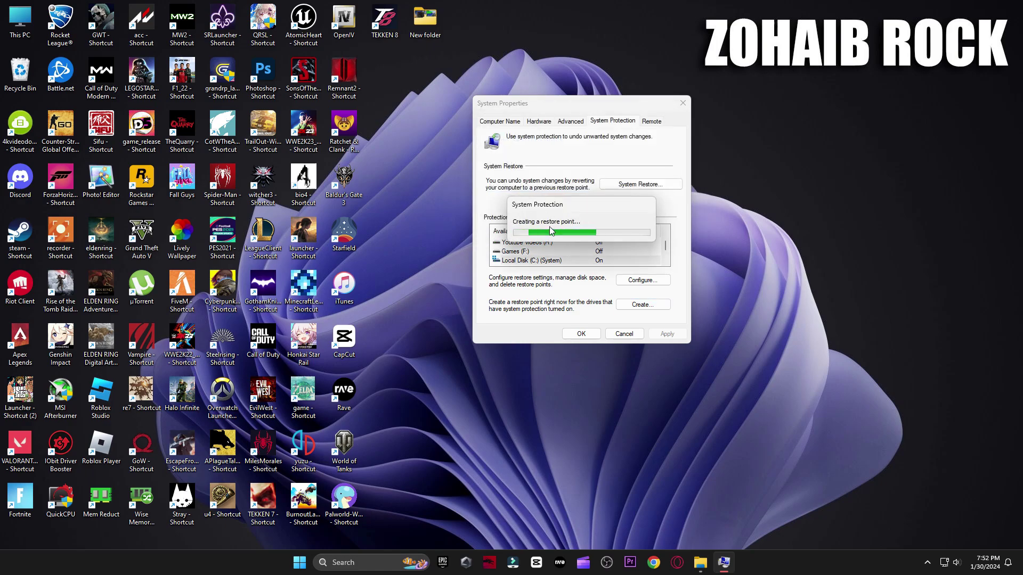
pyautogui.click(647, 227)
pyautogui.click(584, 334)
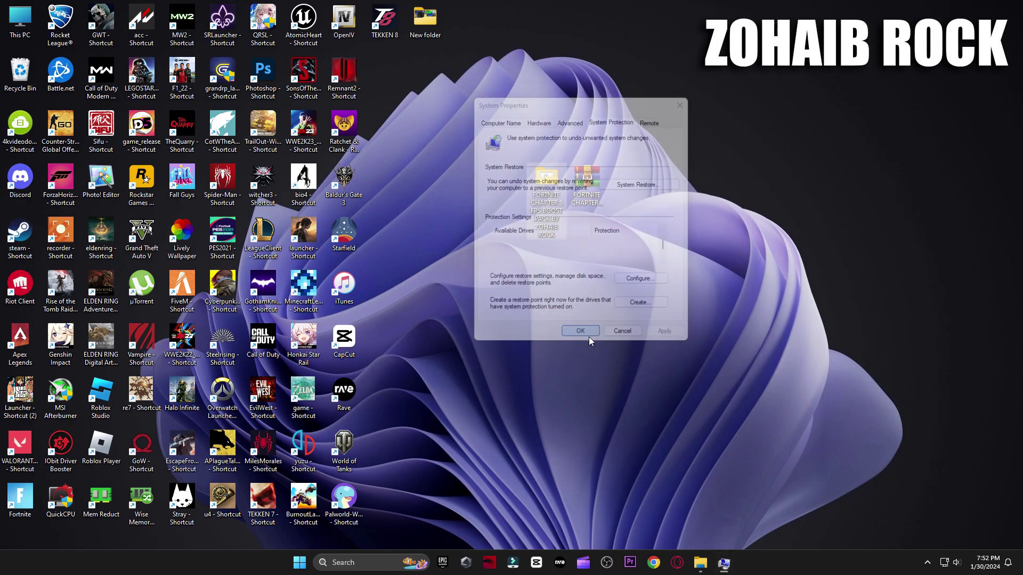
# Open Startup Apps from the 0 Start folder and set uTorrent to disabled at startup
pyautogui.click(712, 562)
pyautogui.doubleClick(484, 193)
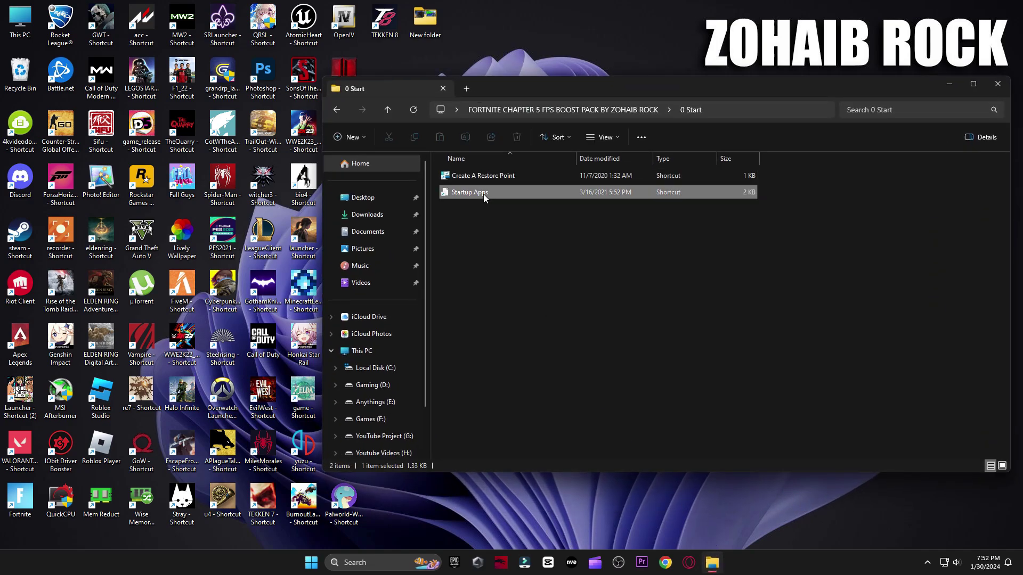
pyautogui.moveTo(634, 78); pyautogui.dragTo(707, 102)
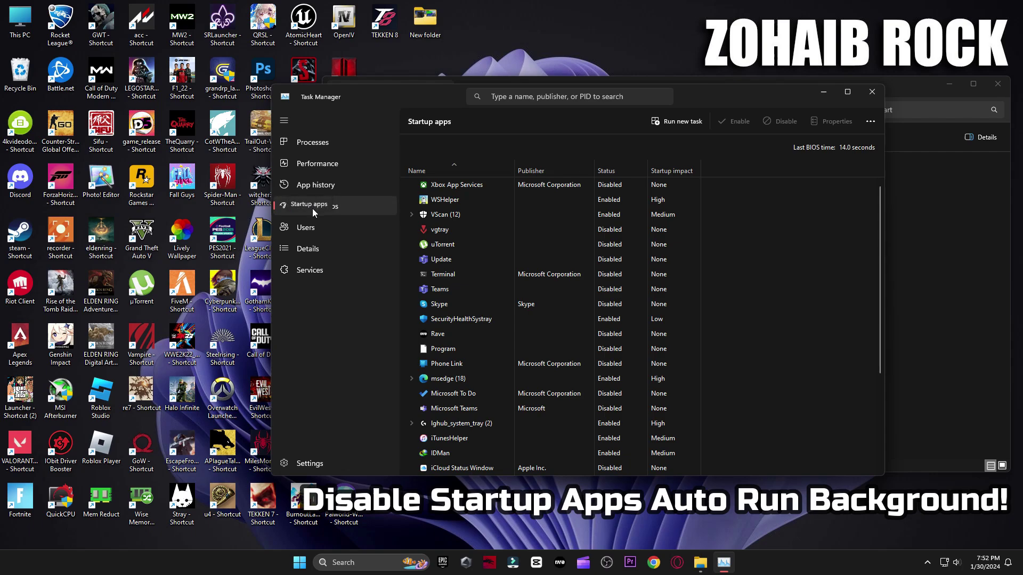
pyautogui.scroll(-3, 516, 320)
pyautogui.scroll(3, 565, 346)
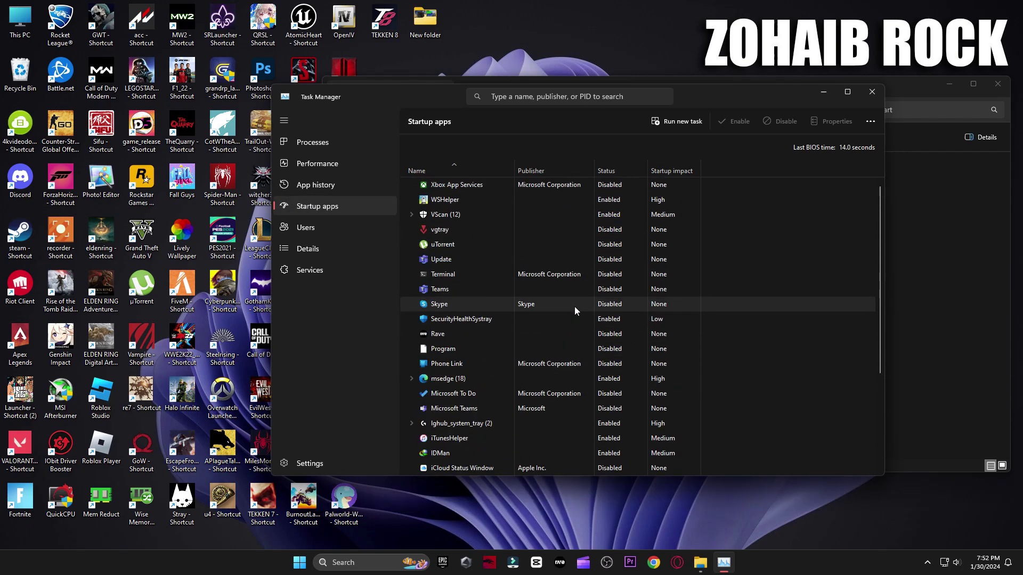
pyautogui.click(641, 246)
pyautogui.click(727, 125)
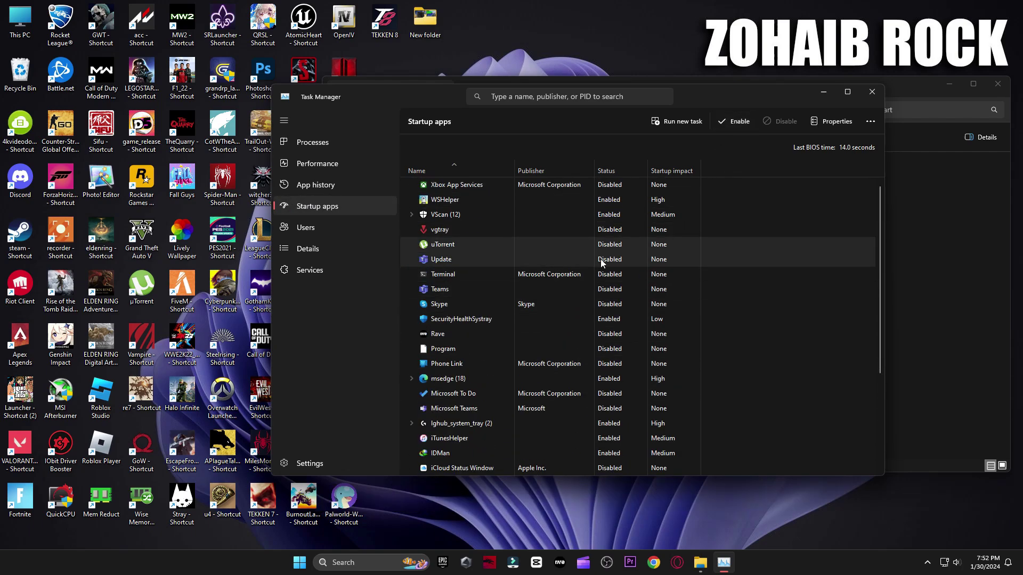
pyautogui.click(770, 127)
# Review the status of the other startup apps, from vgtray through WhatsApp, and close Task Manager
pyautogui.click(573, 230)
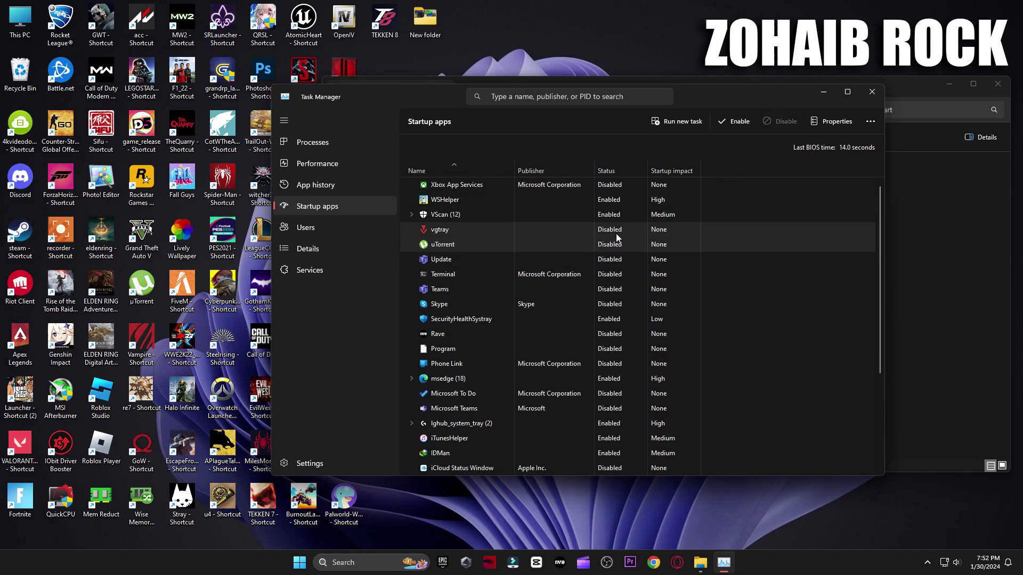
pyautogui.click(579, 272)
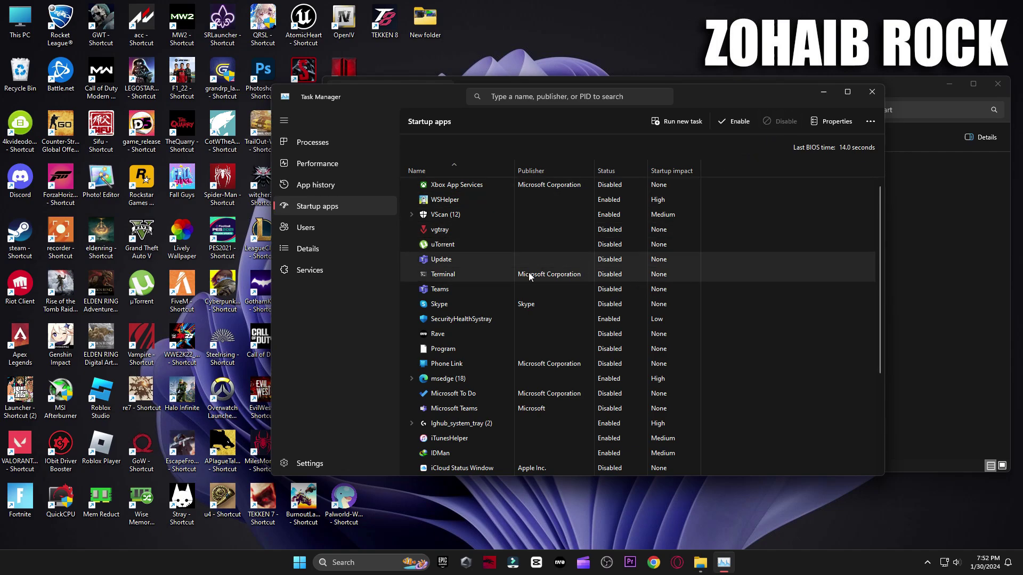
pyautogui.click(582, 290)
pyautogui.click(649, 304)
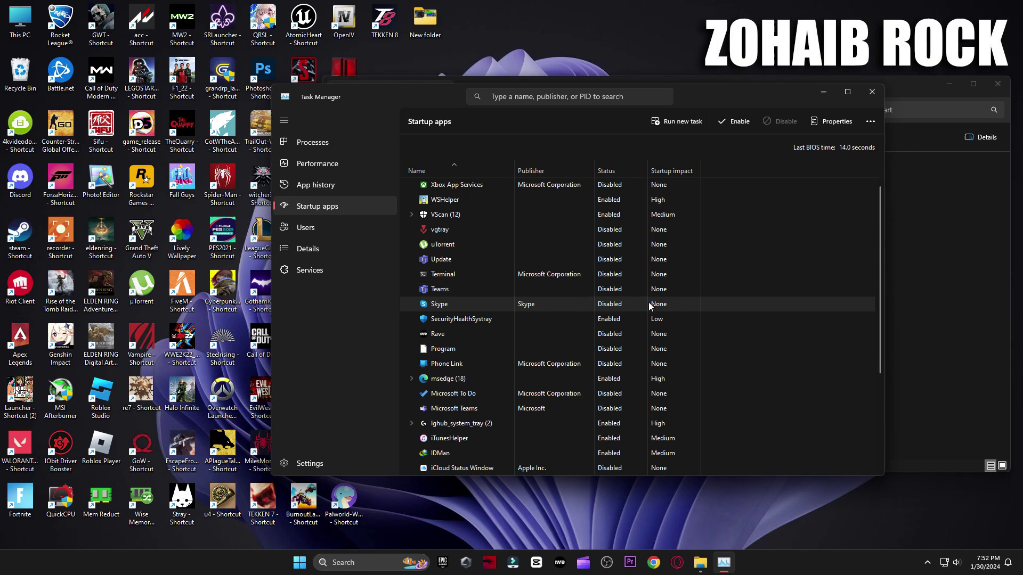
pyautogui.click(598, 333)
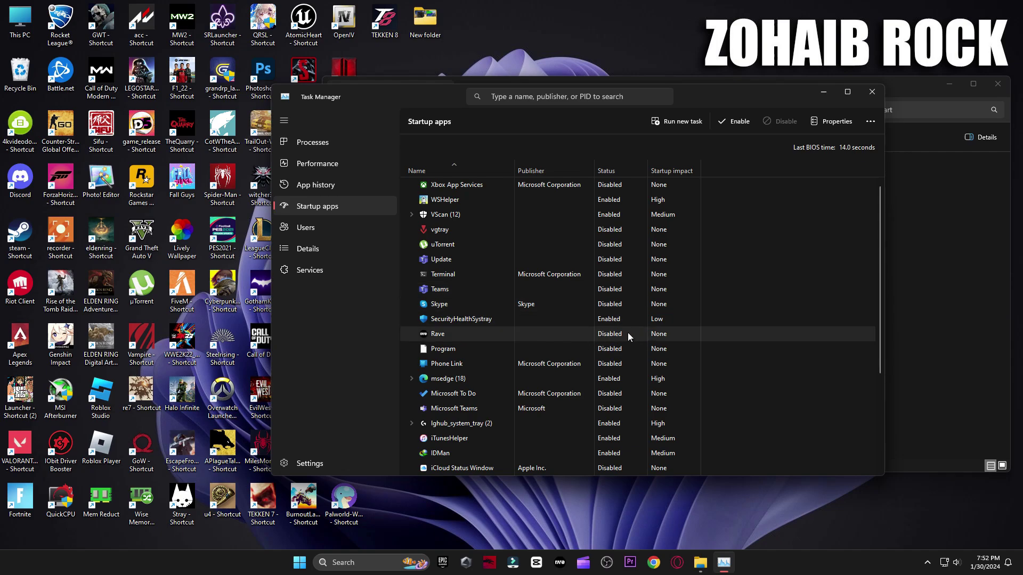
pyautogui.scroll(-3, 628, 332)
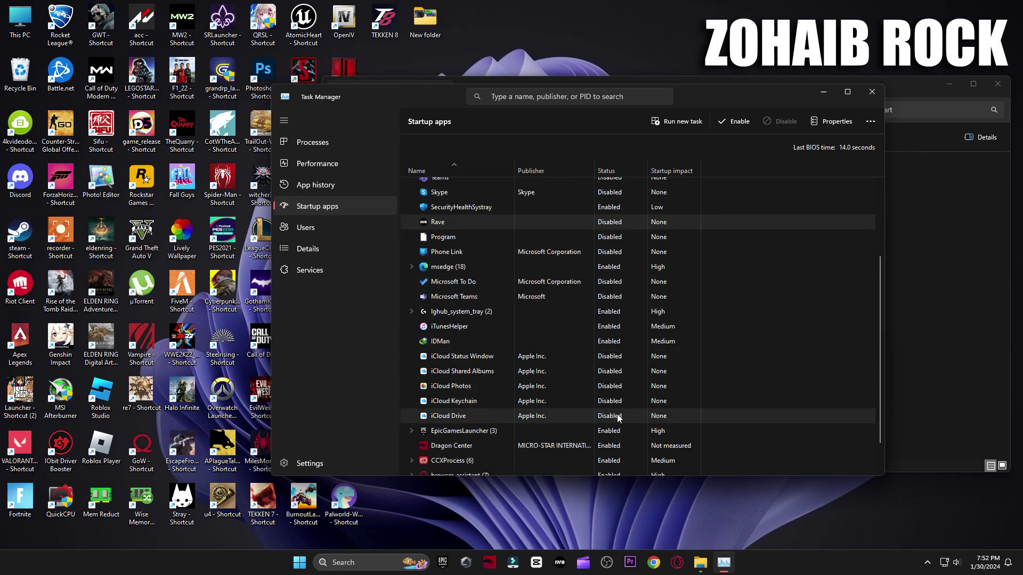
pyautogui.scroll(-2, 622, 408)
pyautogui.click(621, 469)
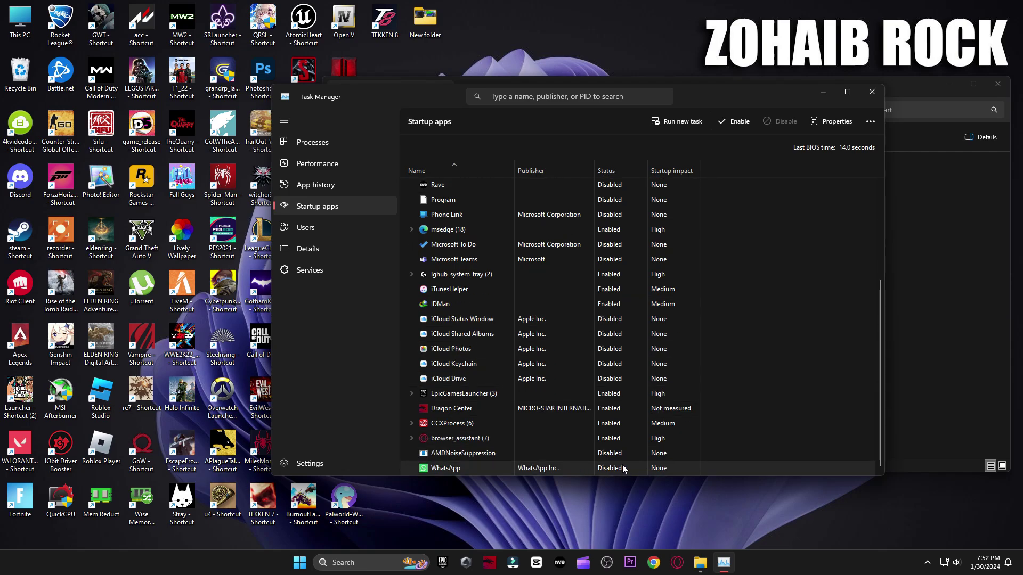
pyautogui.click(871, 95)
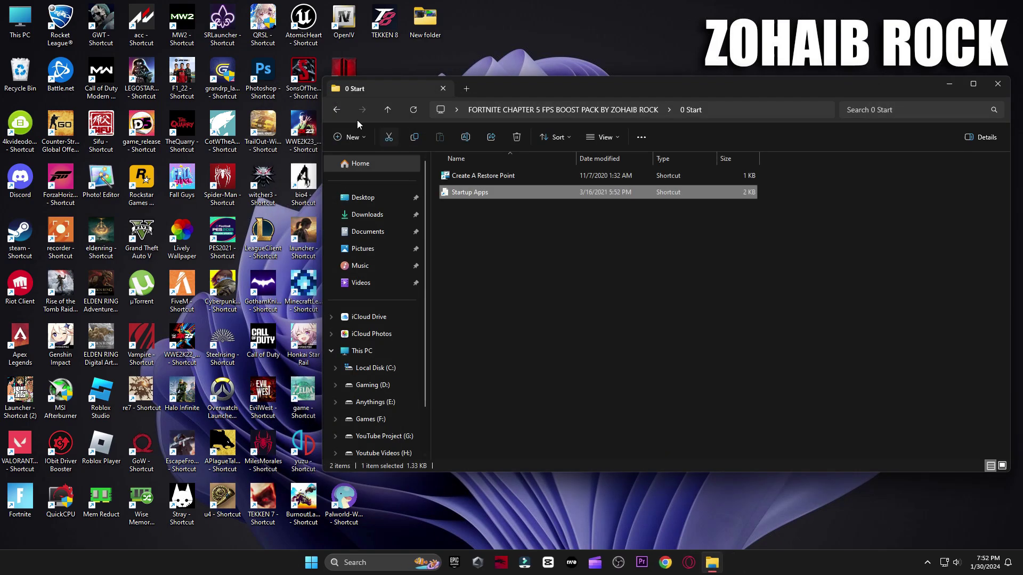
# Open the pack's 1 Windows Settings (Registry) folder and look through the System page of Windows Settings
pyautogui.click(336, 110)
pyautogui.doubleClick(471, 190)
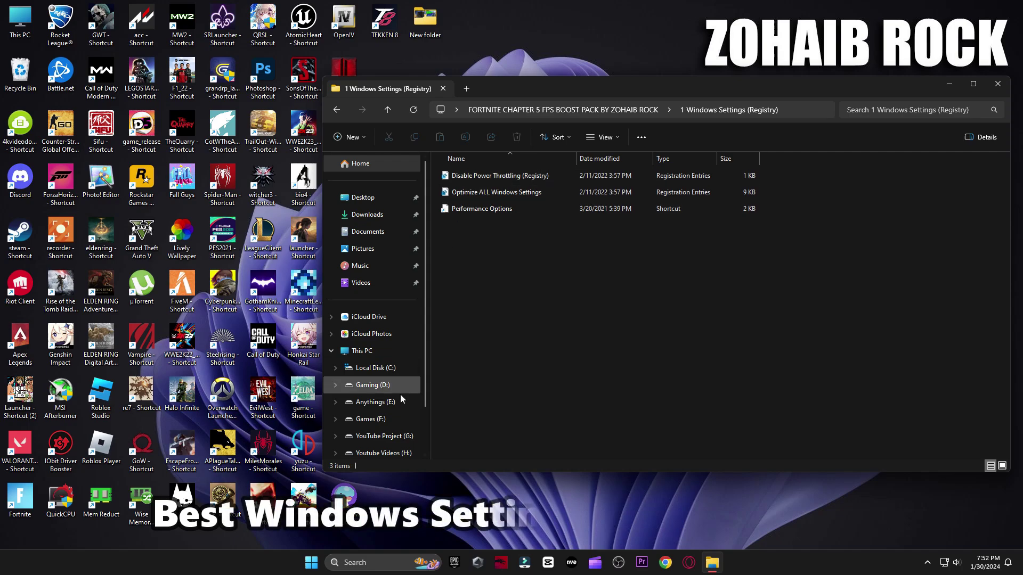
pyautogui.press('super')
pyautogui.click(536, 341)
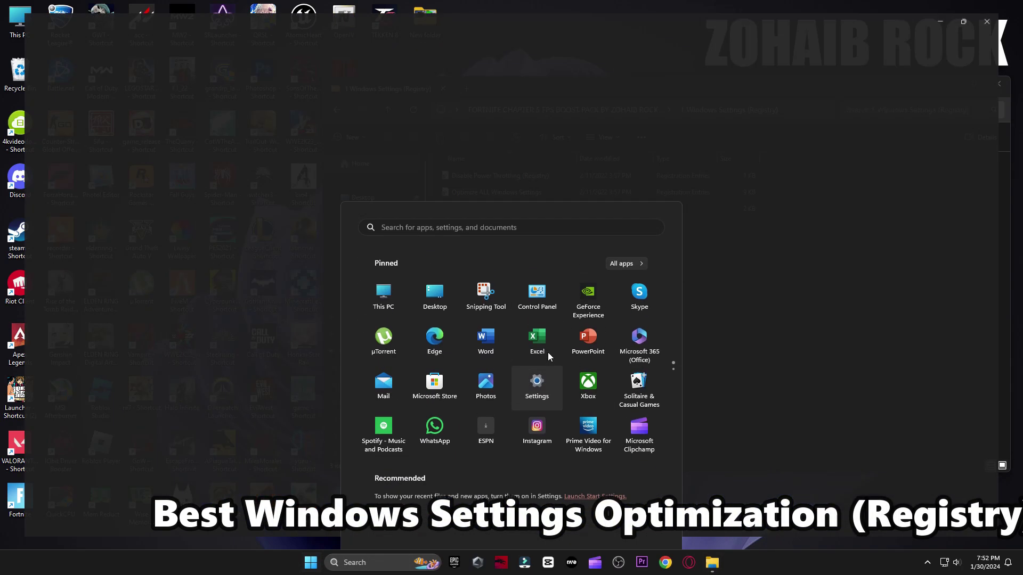
pyautogui.click(53, 136)
pyautogui.scroll(-5, 351, 239)
pyautogui.scroll(-1, 351, 239)
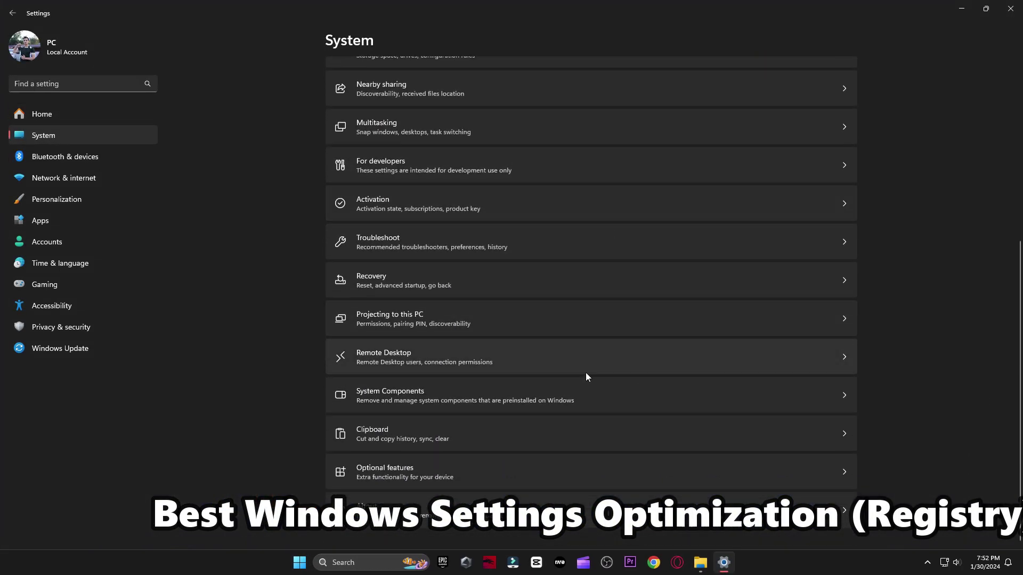
pyautogui.click(1010, 9)
# Merge the Optimize ALL Windows Settings and Disable Power Throttling (Registry) files into the registry
pyautogui.doubleClick(505, 190)
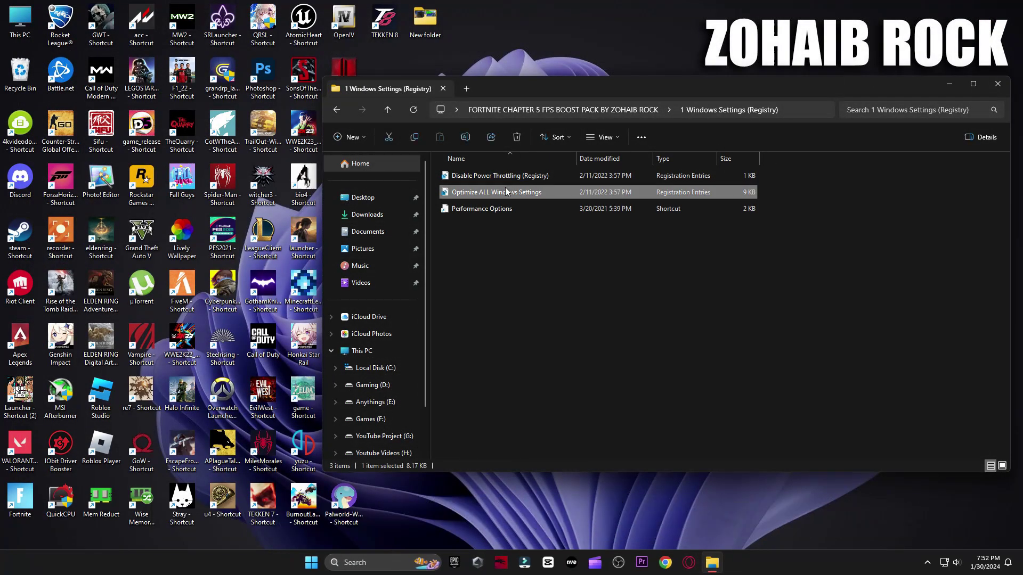
pyautogui.click(601, 300)
pyautogui.click(620, 285)
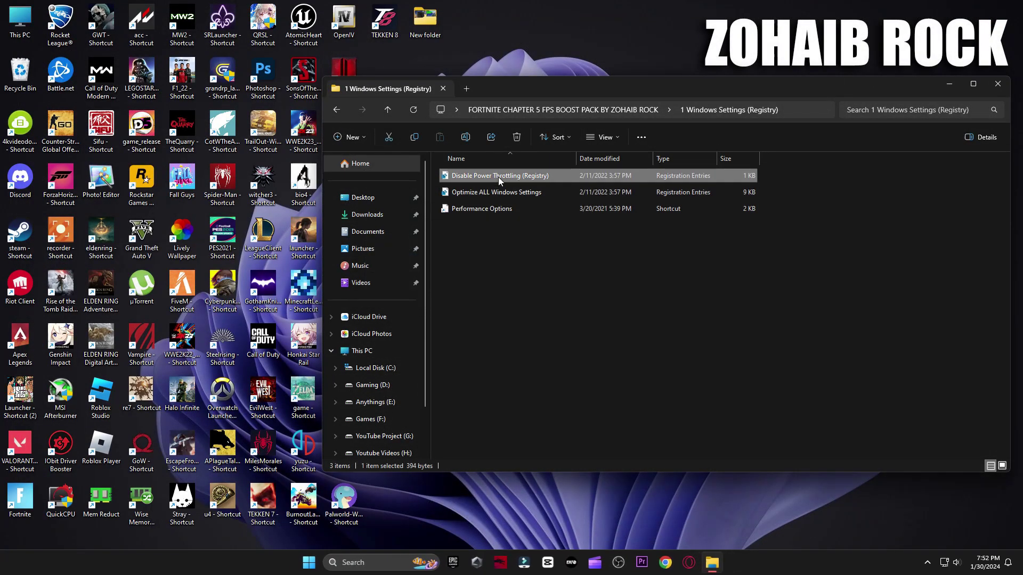
pyautogui.doubleClick(498, 176)
pyautogui.click(592, 296)
pyautogui.click(632, 285)
# Open the Performance Options shortcut and apply the Custom visual effects setting
pyautogui.doubleClick(466, 208)
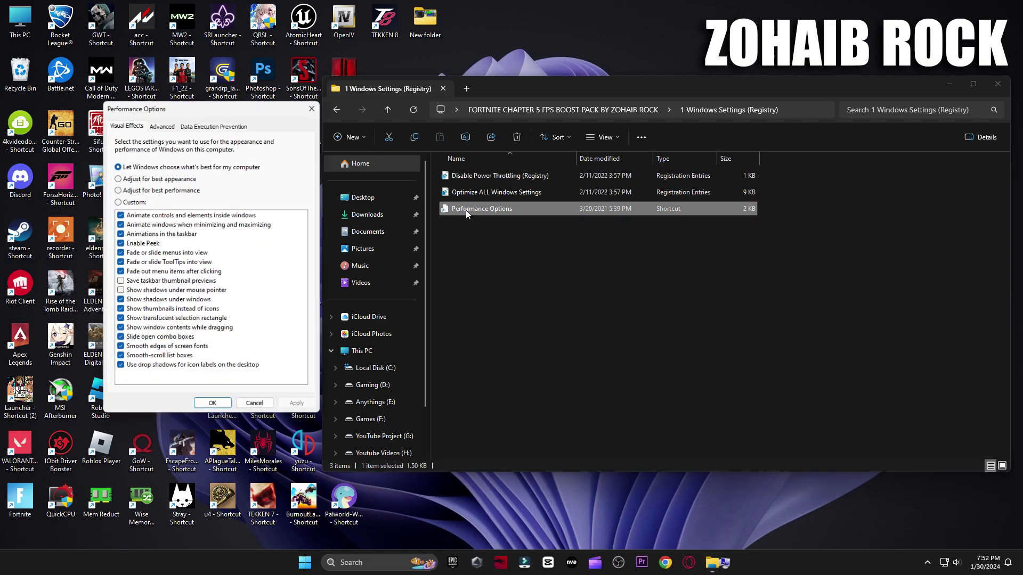
pyautogui.moveTo(204, 102); pyautogui.dragTo(530, 102)
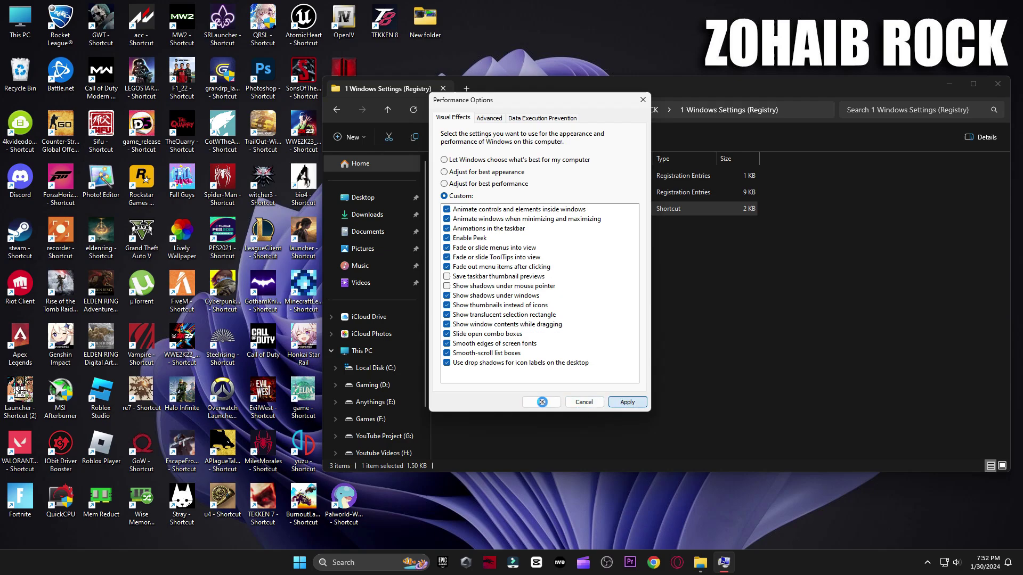
pyautogui.click(541, 403)
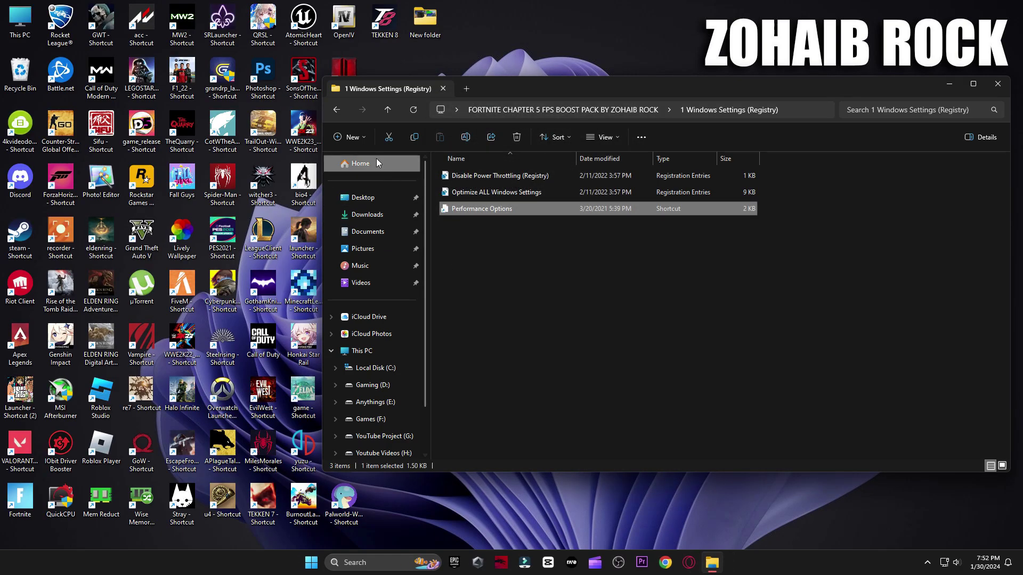
# Open the pack's 2 Cleanup folder and run the Delete Temporary Files and Delete Windows Update Cache scripts
pyautogui.click(338, 109)
pyautogui.doubleClick(490, 193)
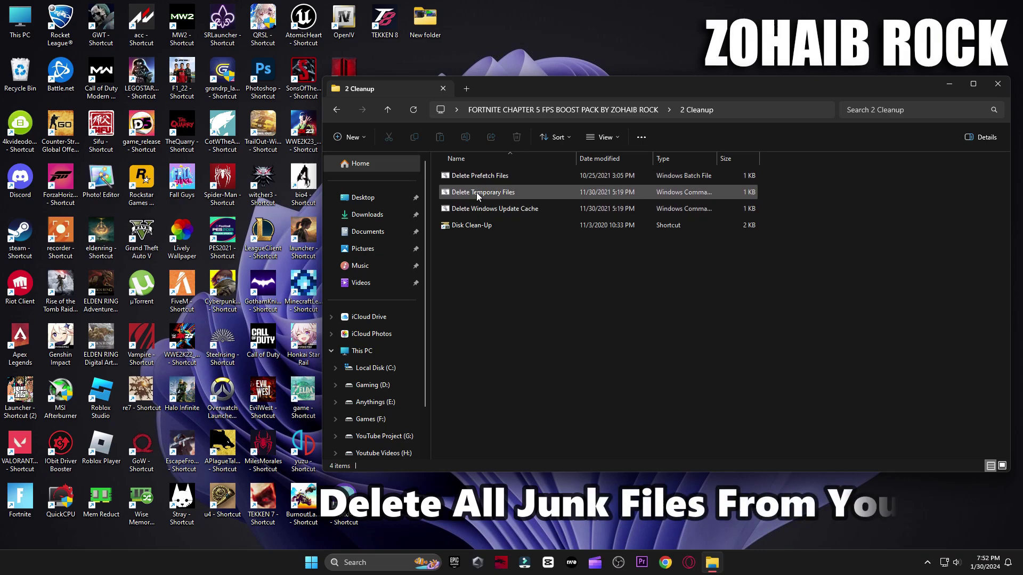
pyautogui.doubleClick(475, 193)
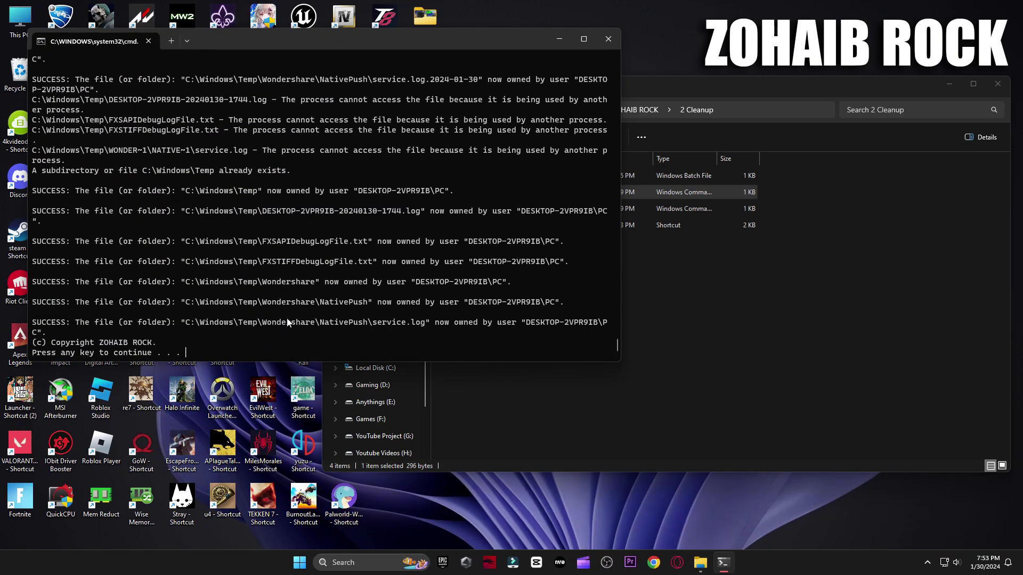
pyautogui.press('Return')
pyautogui.doubleClick(493, 212)
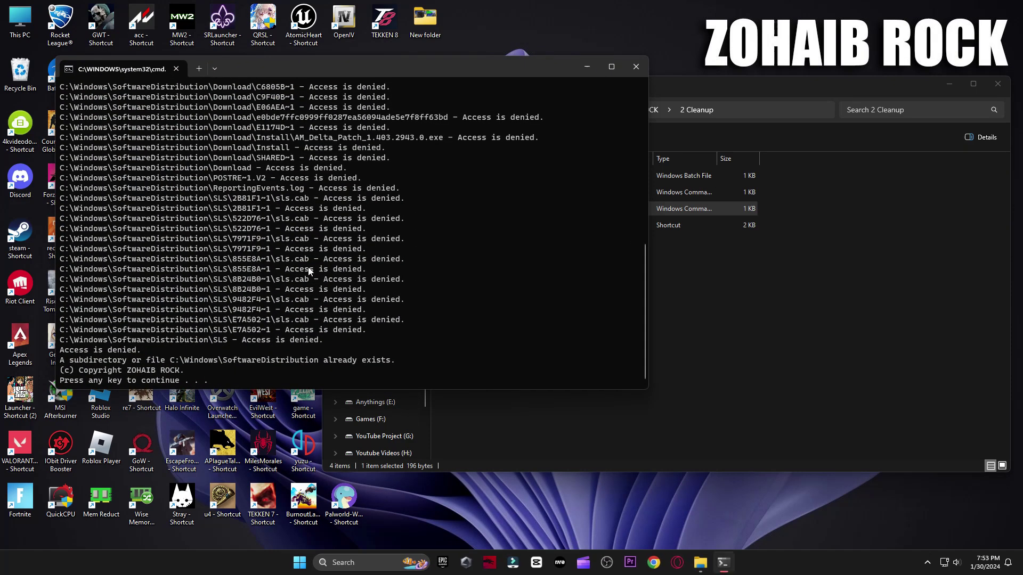
pyautogui.press('Return')
# Run Disk Clean-Up on drive C:, including DirectX Shader Cache, Delivery Optimization Files, Recycle Bin, Temporary files and Thumbnails
pyautogui.doubleClick(541, 224)
pyautogui.click(497, 297)
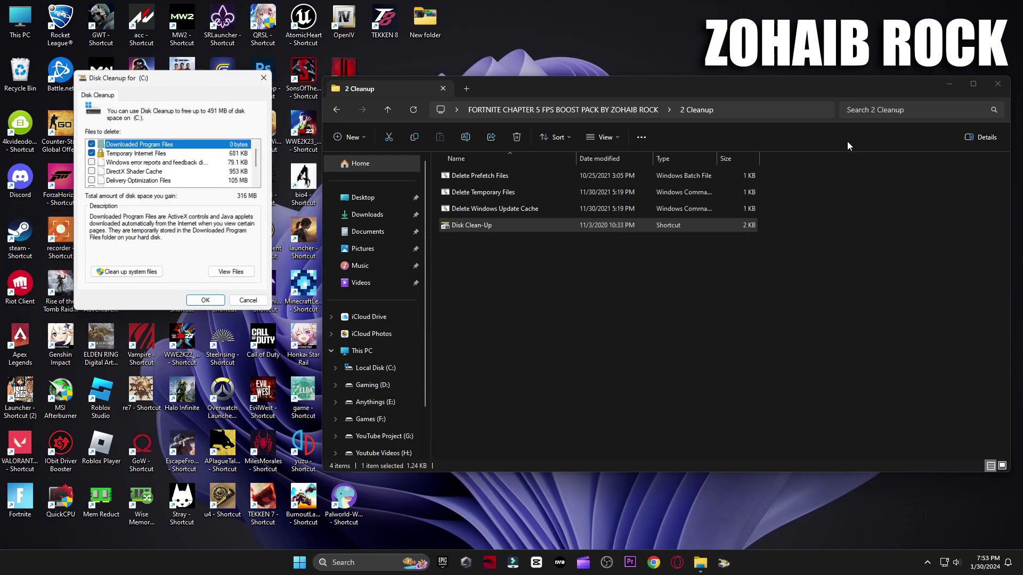
pyautogui.click(998, 84)
pyautogui.moveTo(133, 77); pyautogui.dragTo(542, 107)
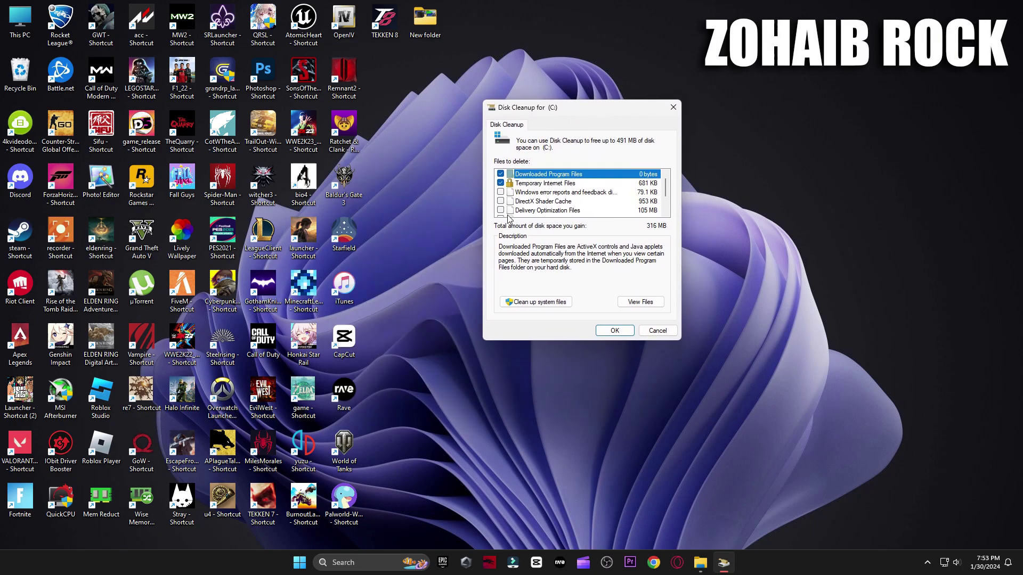
pyautogui.click(501, 210)
pyautogui.scroll(-1, 503, 210)
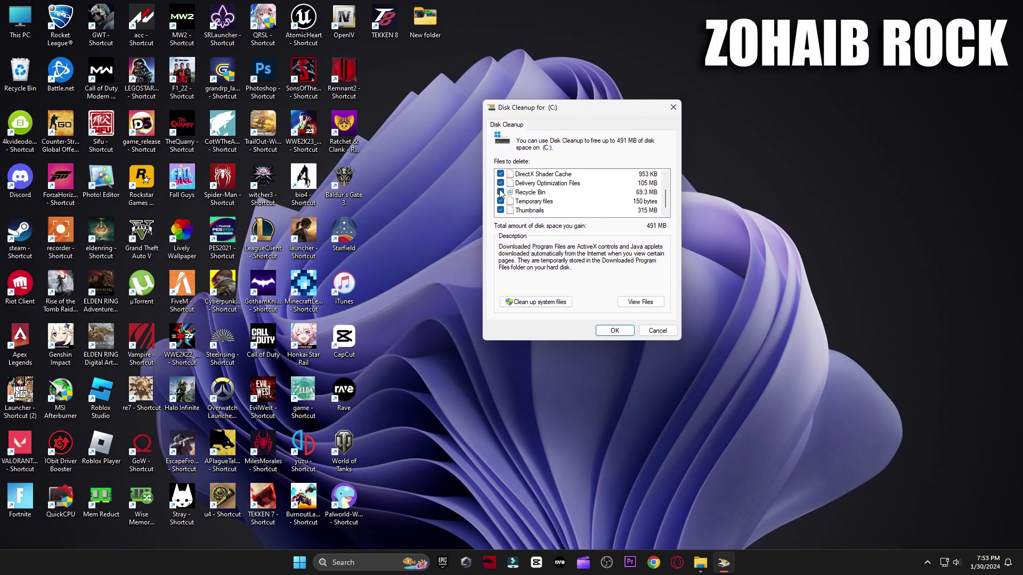
pyautogui.click(613, 331)
pyautogui.click(522, 283)
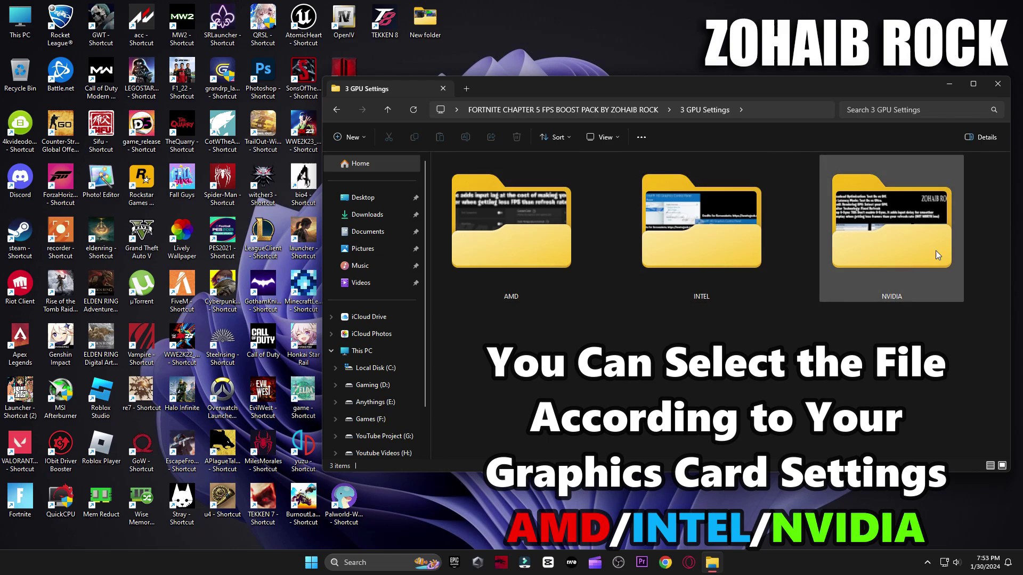
# Look through the three AMD settings images in the pack's 3 GPU Settings folder and close the viewer
pyautogui.doubleClick(497, 242)
pyautogui.click(449, 194)
pyautogui.doubleClick(450, 194)
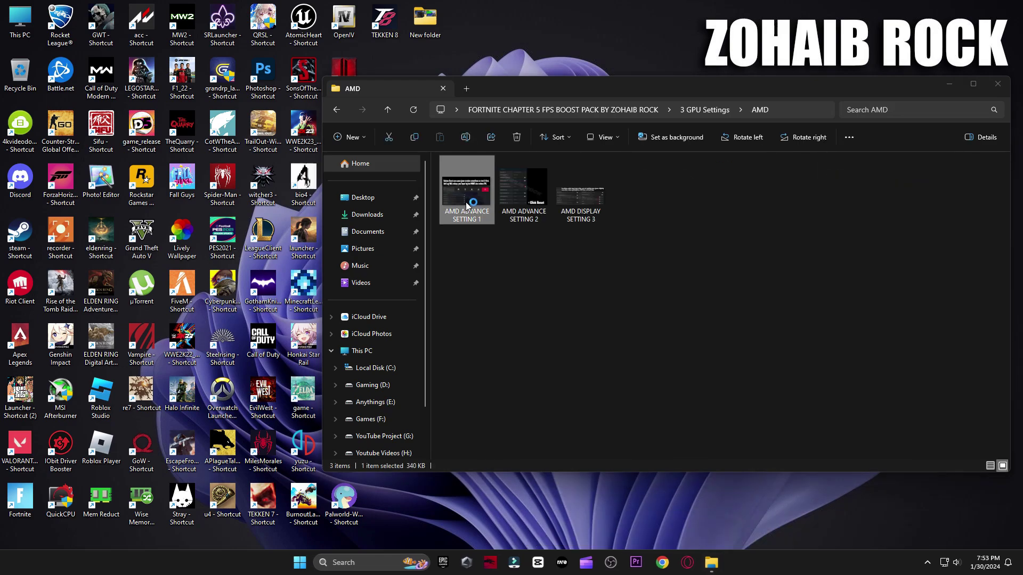
pyautogui.moveTo(609, 46); pyautogui.dragTo(547, 43)
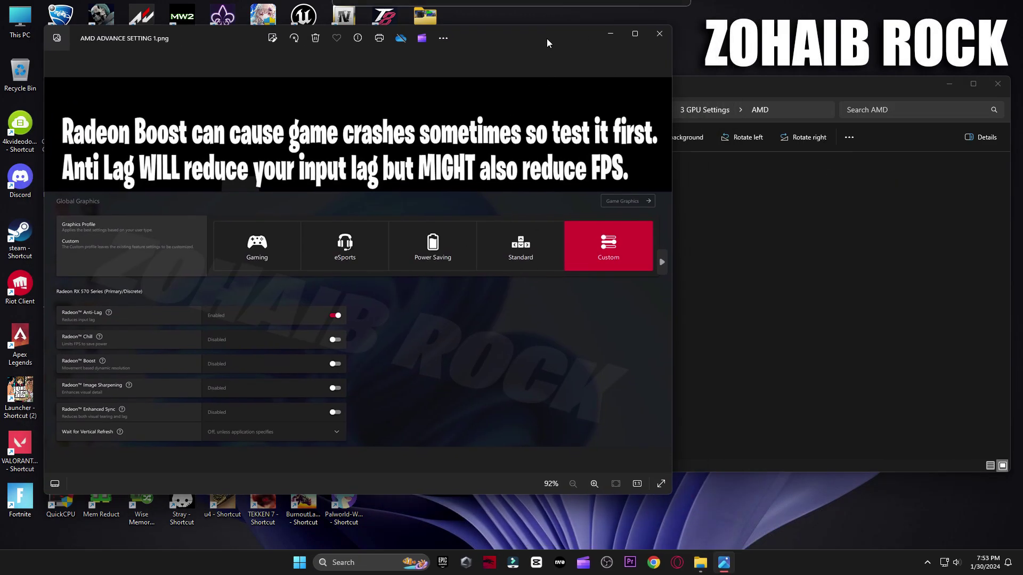
pyautogui.press('Right')
pyautogui.press('Right')
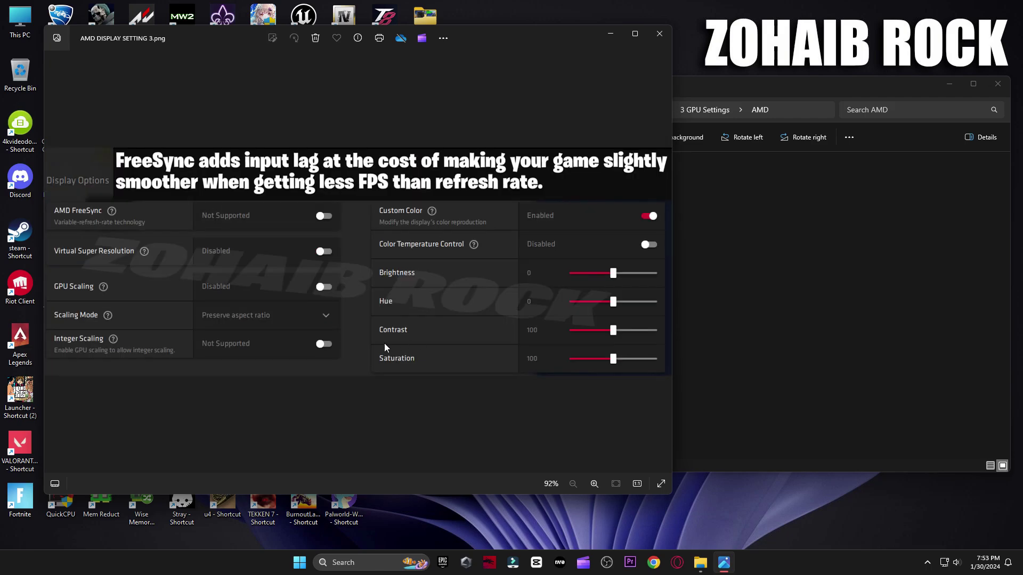
pyautogui.click(658, 39)
# View the Intel Graphics Command Center and Intel HD Graphics Control Panel images in the INTEL folder
pyautogui.click(704, 109)
pyautogui.doubleClick(682, 241)
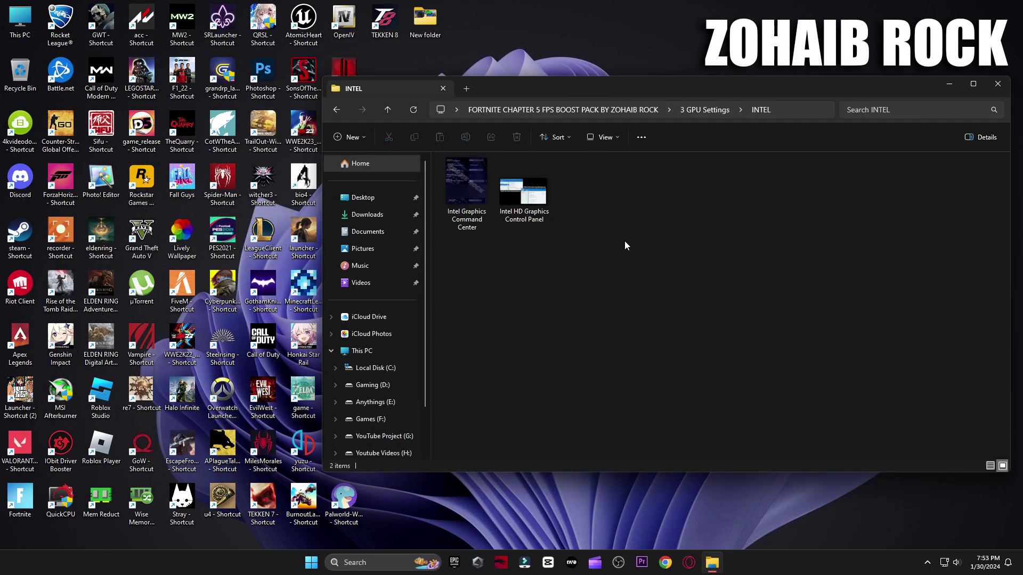
pyautogui.doubleClick(481, 197)
pyautogui.press('Right')
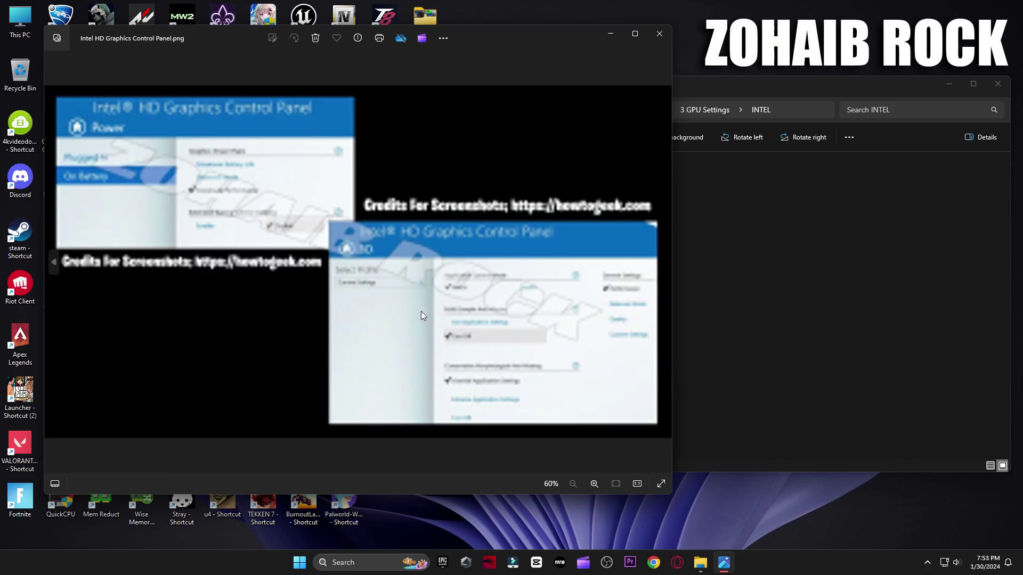
pyautogui.click(659, 34)
# View the NVIDIA Settings (Manage 3D Settings) image in the NVIDIA folder and close File Explorer
pyautogui.click(704, 110)
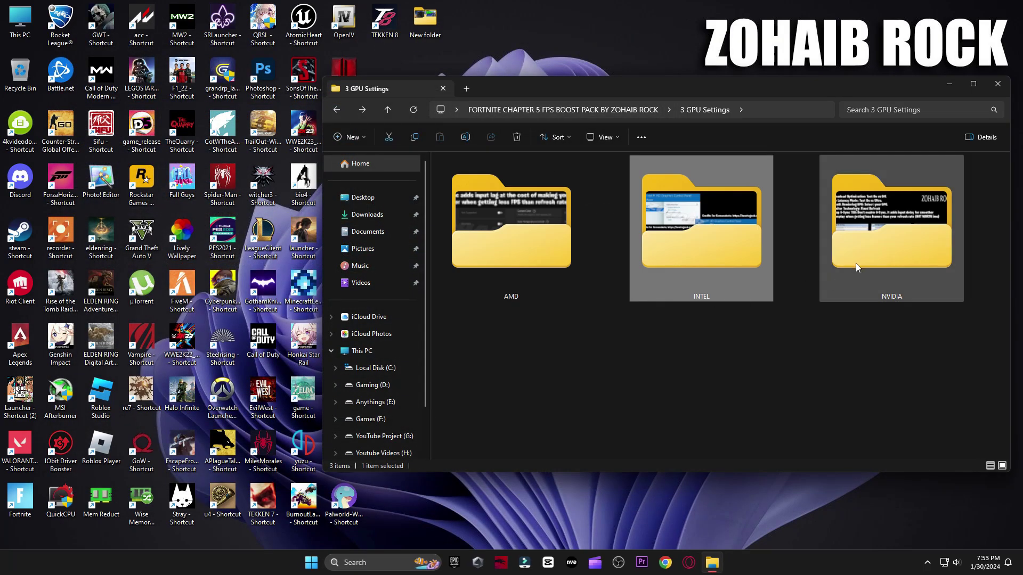
pyautogui.doubleClick(856, 263)
pyautogui.doubleClick(455, 208)
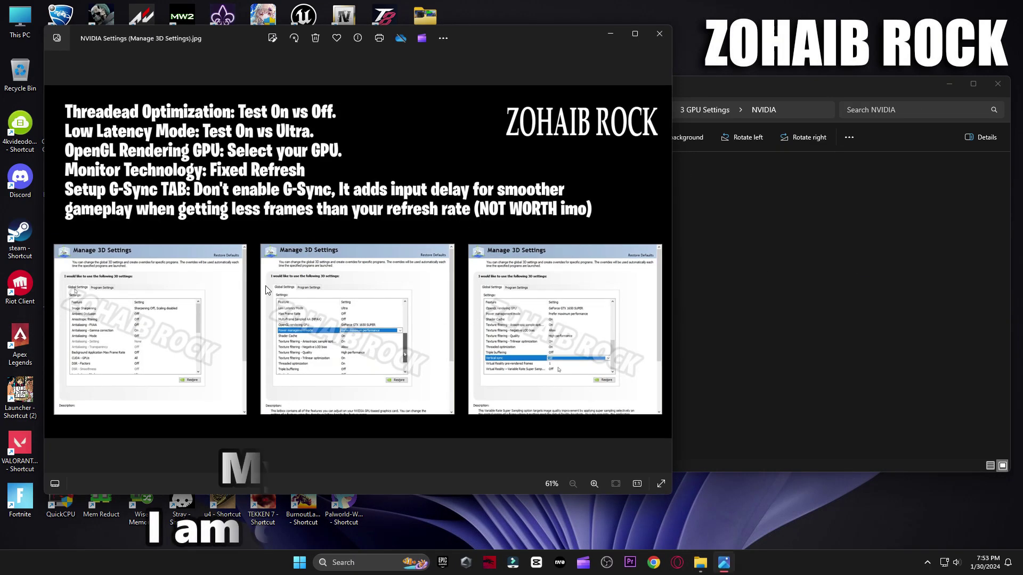
pyautogui.click(1001, 91)
pyautogui.click(998, 85)
# Open NVIDIA Control Panel, close the reference image, and choose to use the advanced 3D image settings
pyautogui.rightClick(770, 222)
pyautogui.click(804, 371)
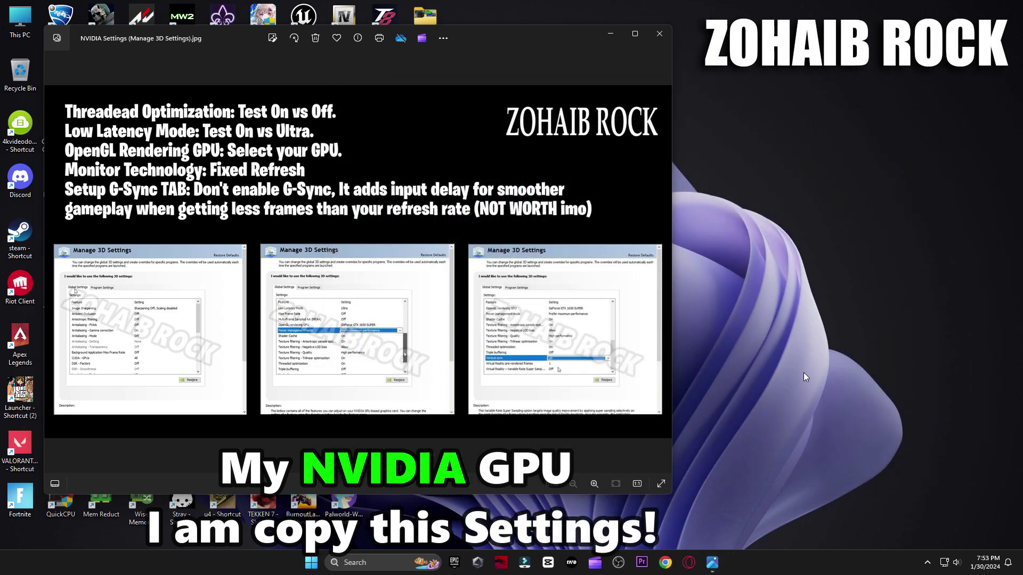
pyautogui.click(823, 297)
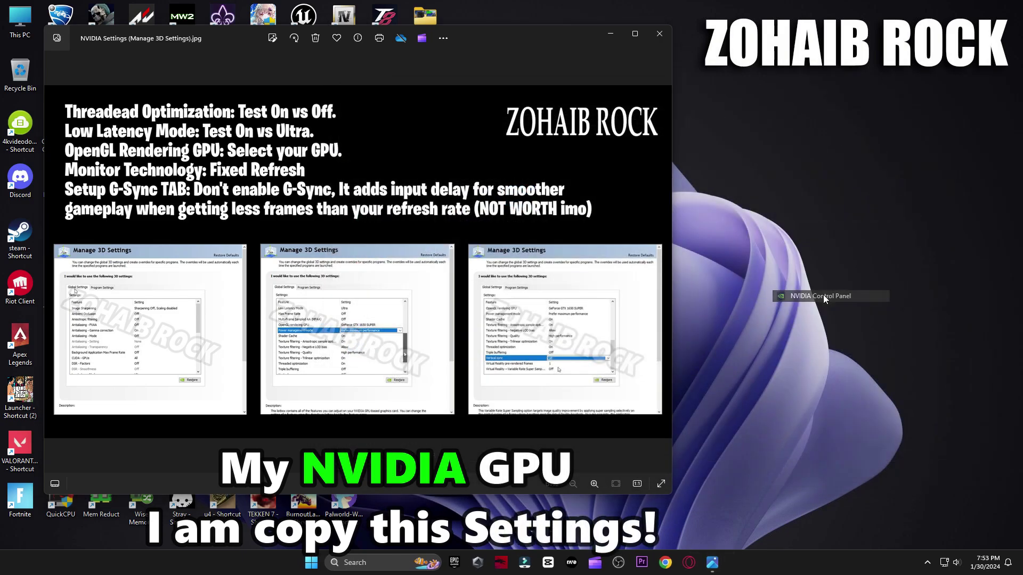
pyautogui.click(658, 36)
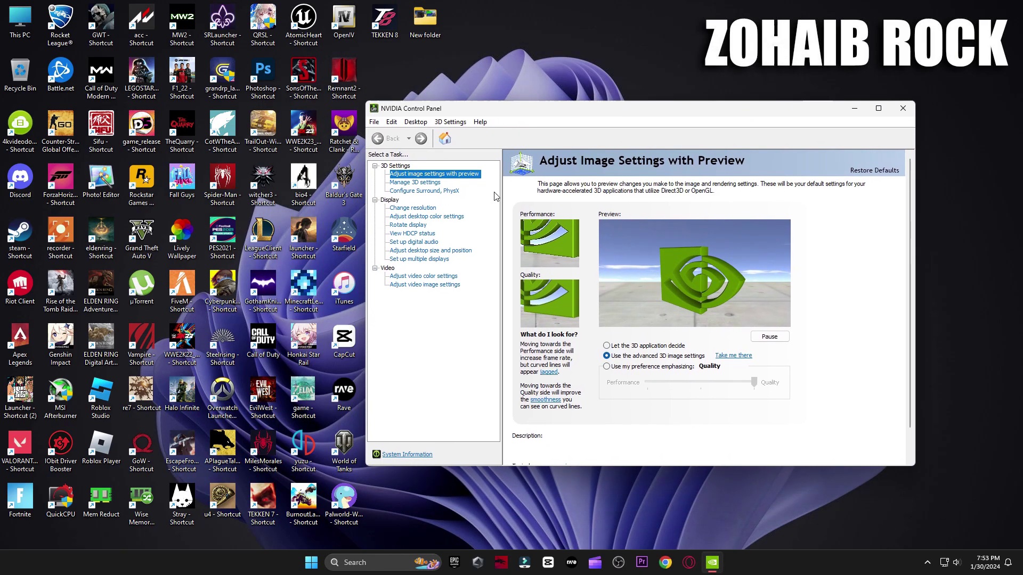
pyautogui.click(605, 356)
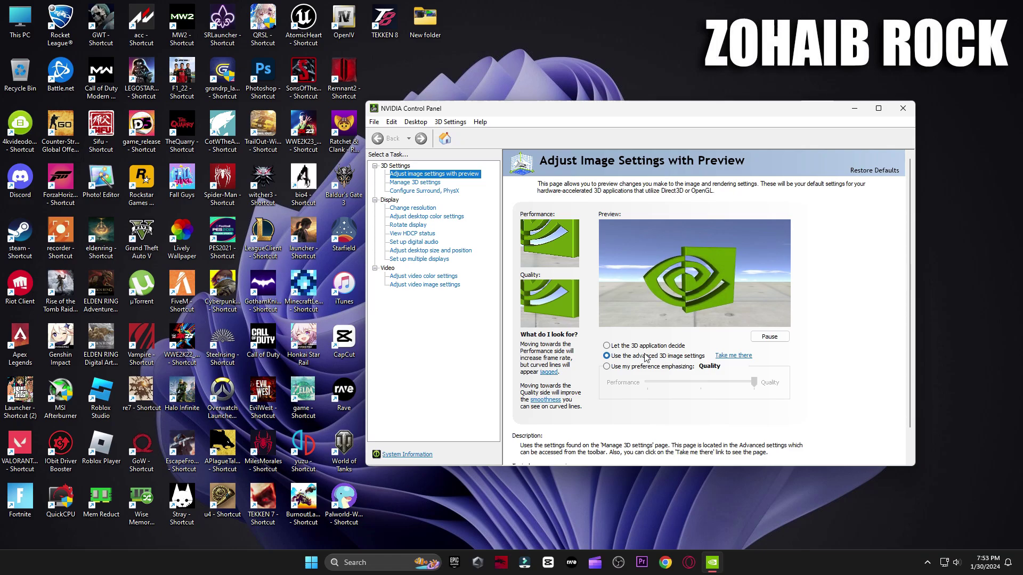
# Review the global Manage 3D Settings from Image Scaling to Vulkan/OpenGL present method and close NVIDIA Control Panel
pyautogui.click(415, 182)
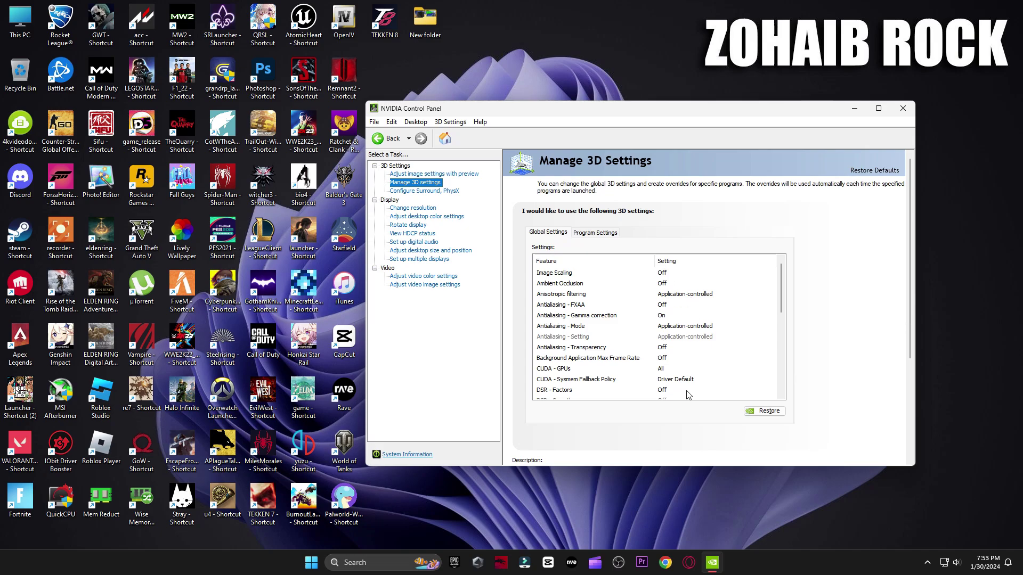
pyautogui.scroll(-8, 678, 318)
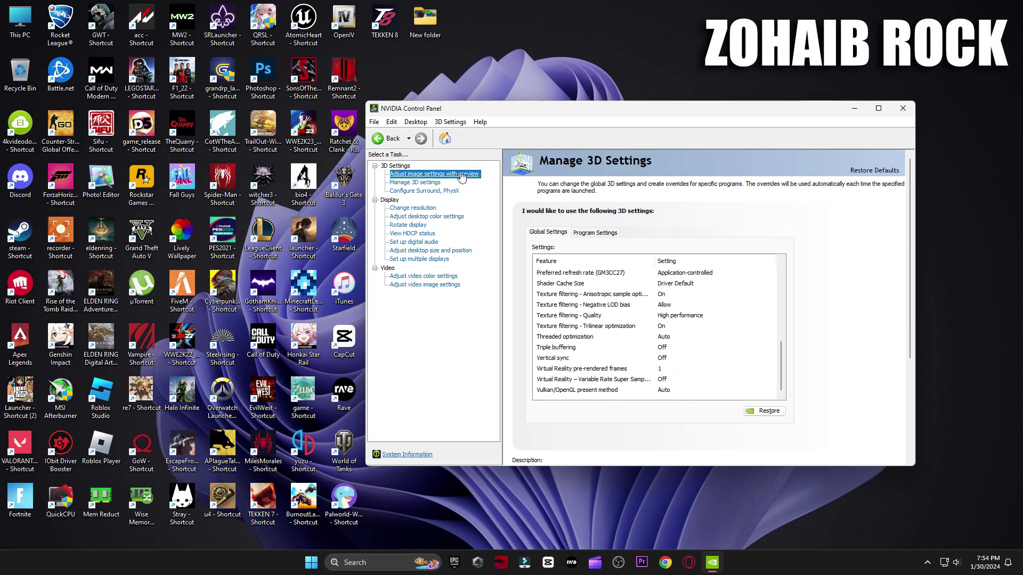
pyautogui.click(894, 113)
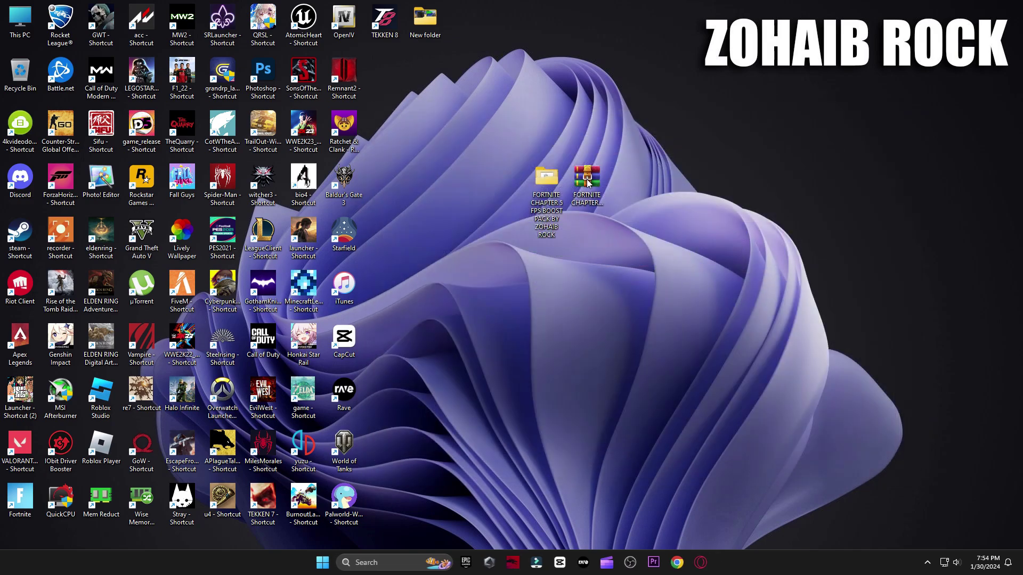
# Open the 64bit Quick-CPU folder inside the pack's 4 Power Plan folder and launch the already installed QuickCPU from the desktop
pyautogui.doubleClick(533, 198)
pyautogui.doubleClick(505, 227)
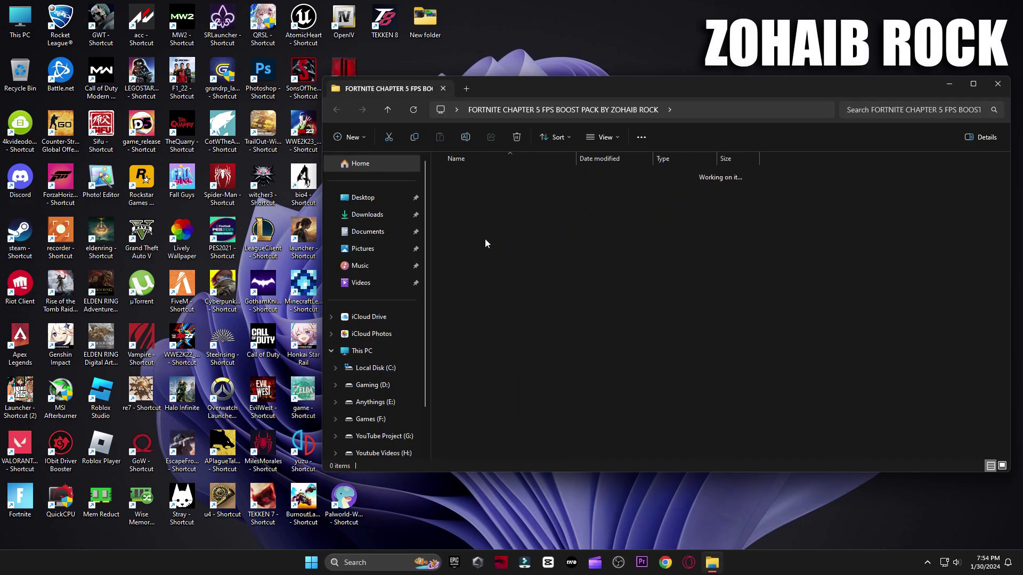
pyautogui.doubleClick(465, 180)
pyautogui.doubleClick(467, 195)
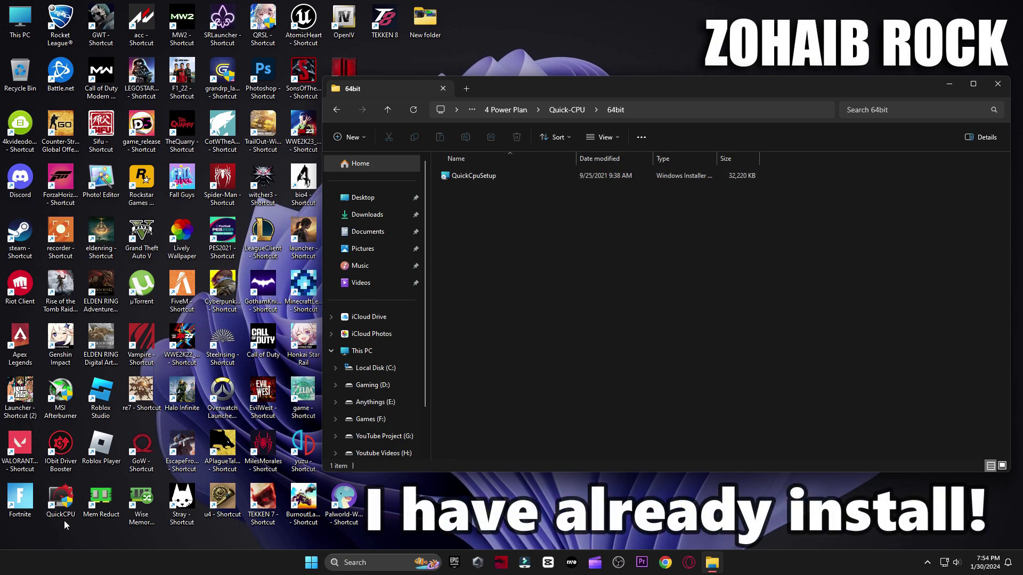
pyautogui.click(56, 498)
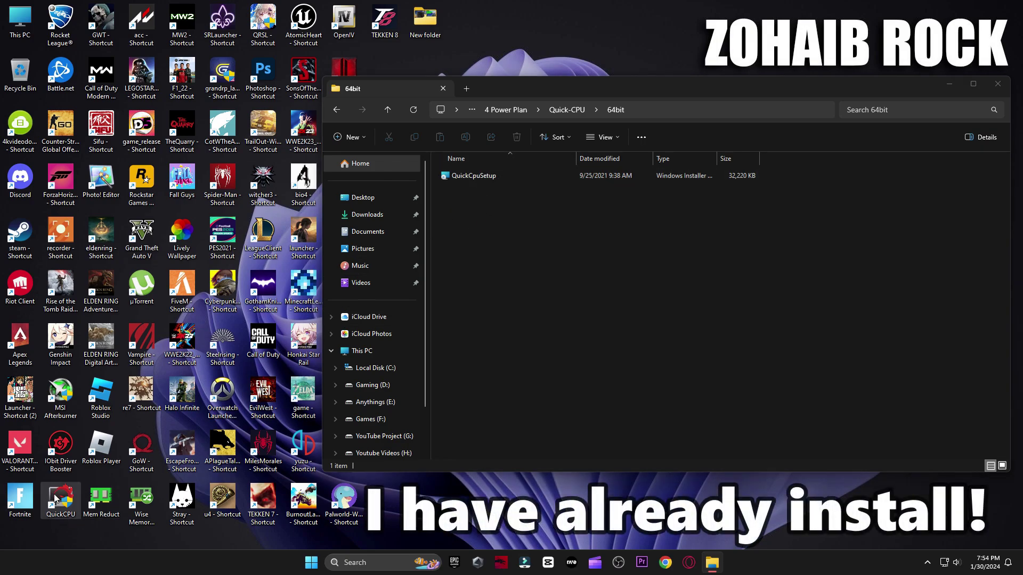
pyautogui.click(997, 84)
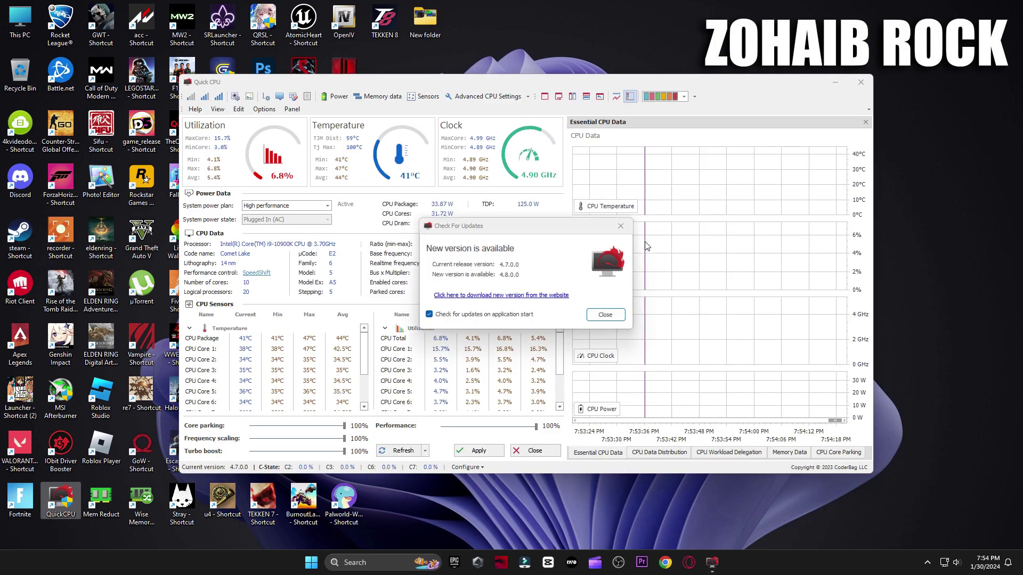
# Dismiss the Quick CPU update notice and select High performance as the system power plan
pyautogui.click(605, 314)
pyautogui.click(302, 206)
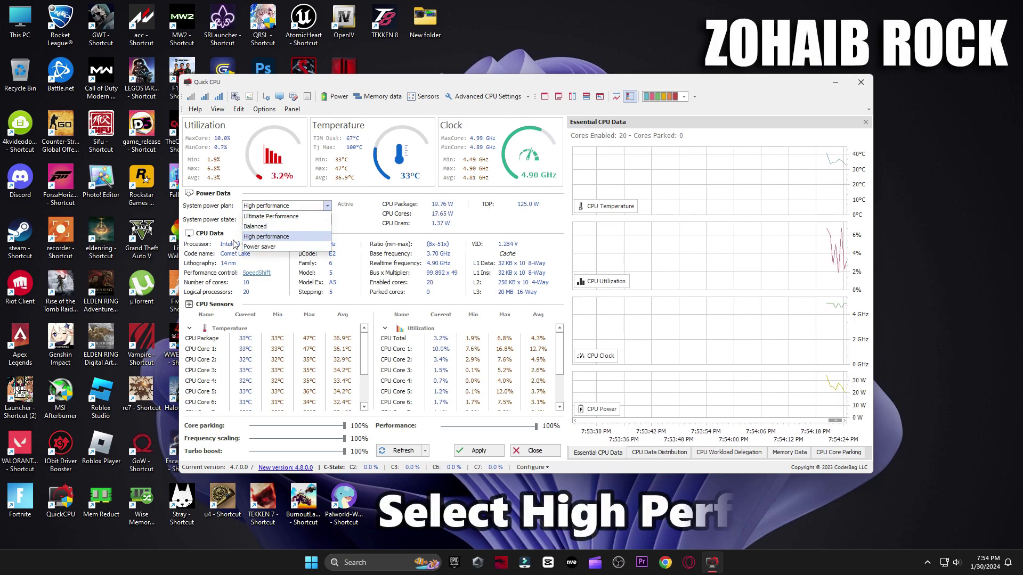
pyautogui.click(299, 237)
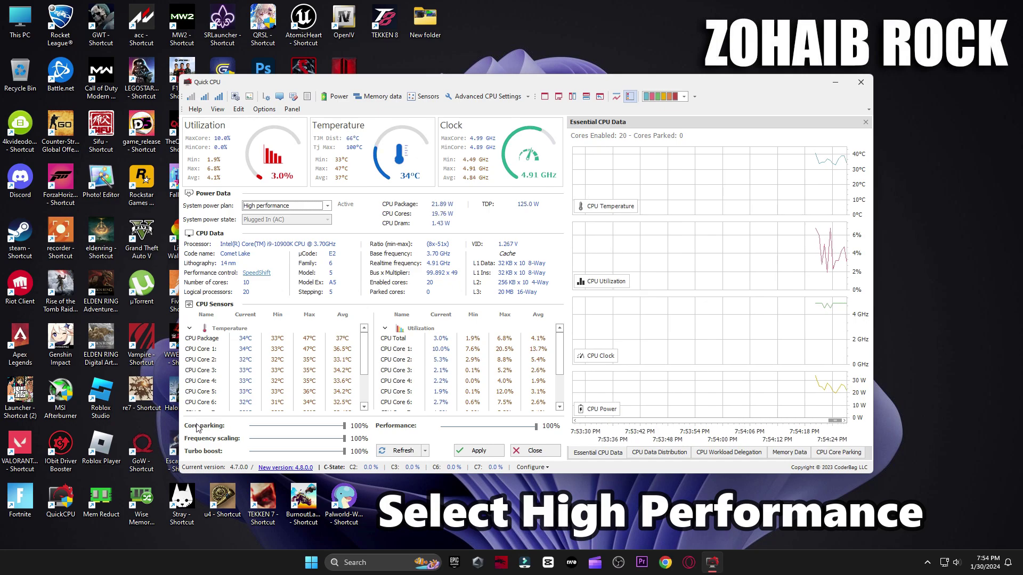
# Set frequency scaling and performance to 100% in Quick CPU, apply the settings and close the program
pyautogui.click(350, 437)
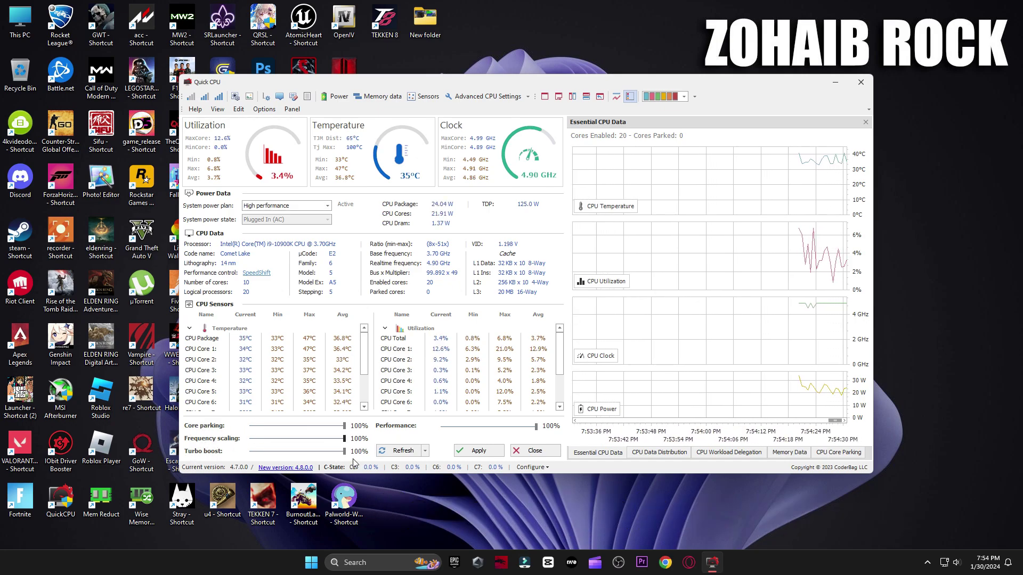
pyautogui.click(538, 432)
pyautogui.click(478, 451)
pyautogui.click(589, 306)
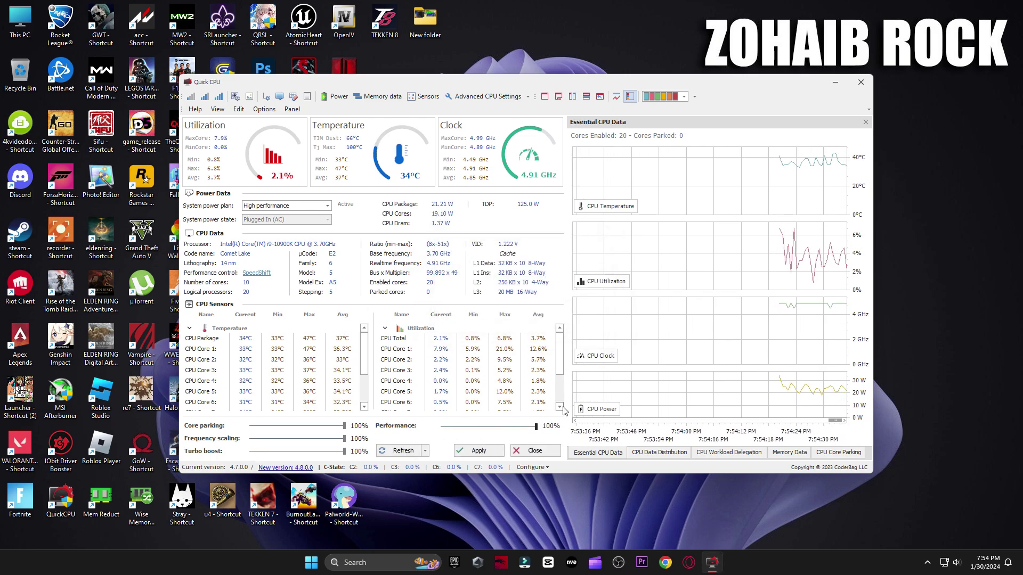
pyautogui.click(535, 451)
# Search Windows for "power" and open the Choose a power plan settings
pyautogui.click(359, 563)
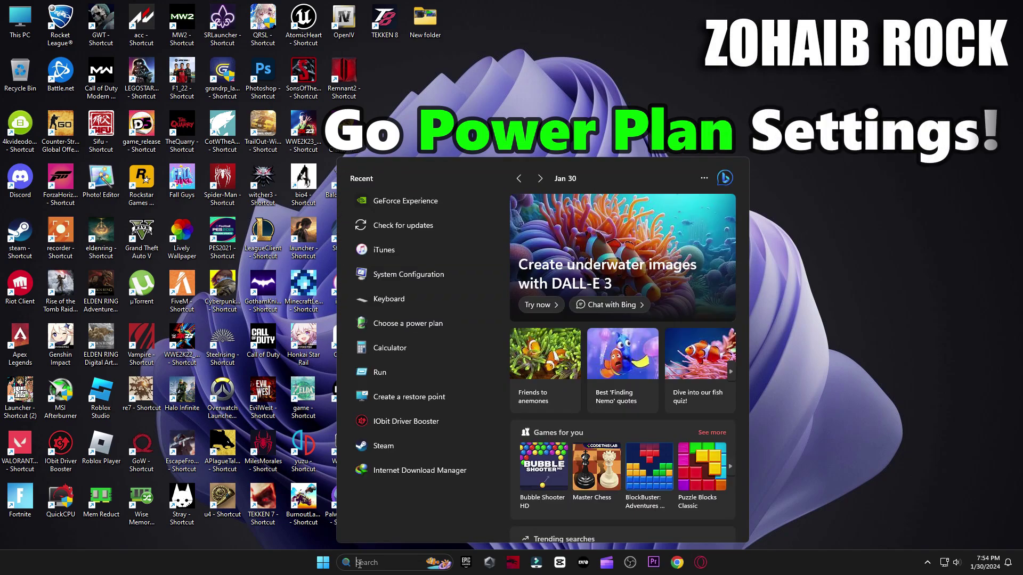
pyautogui.write('power')
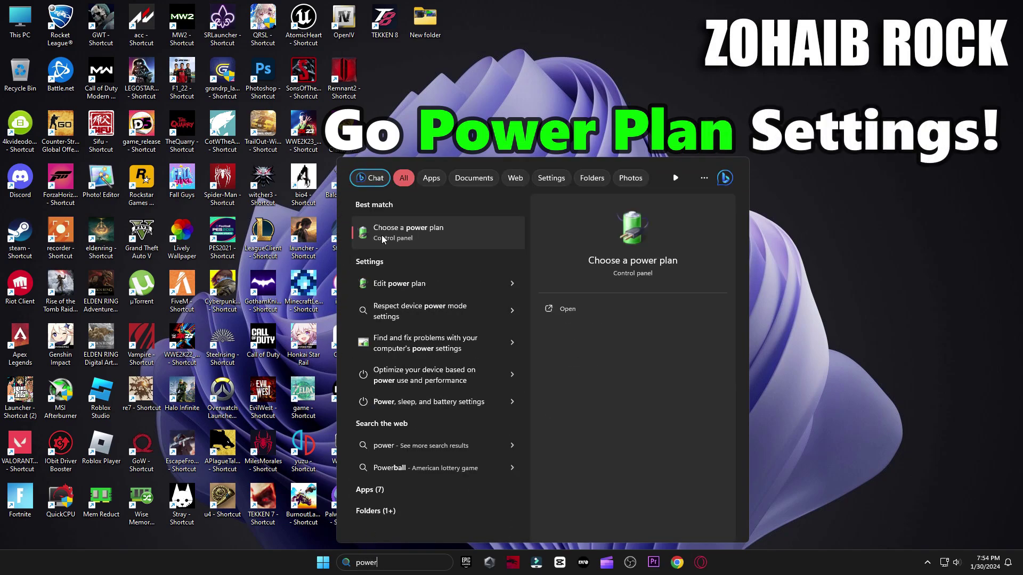
pyautogui.click(416, 232)
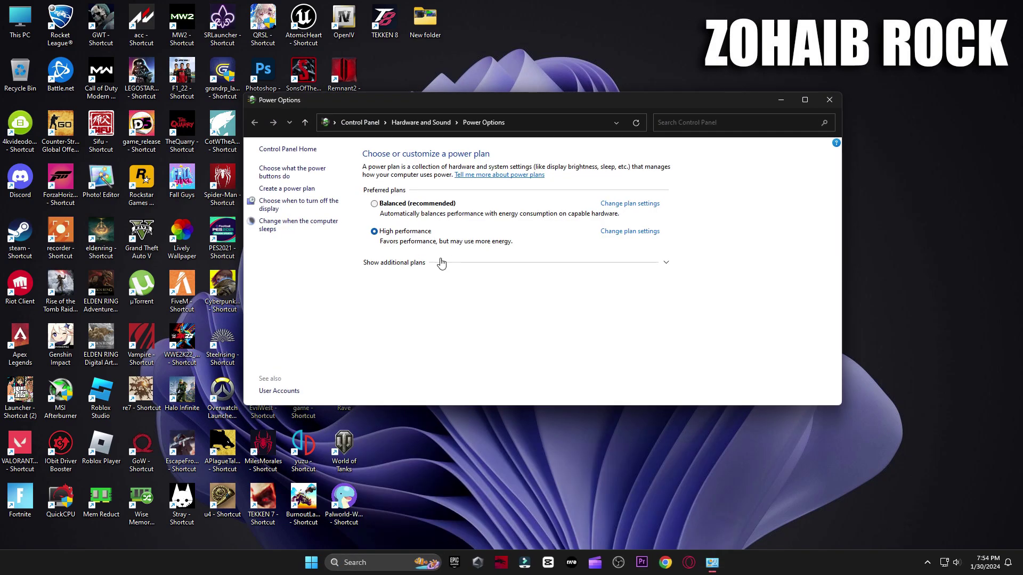
# Review the additional power plans in Power Options, collapse the list and close the window
pyautogui.click(442, 263)
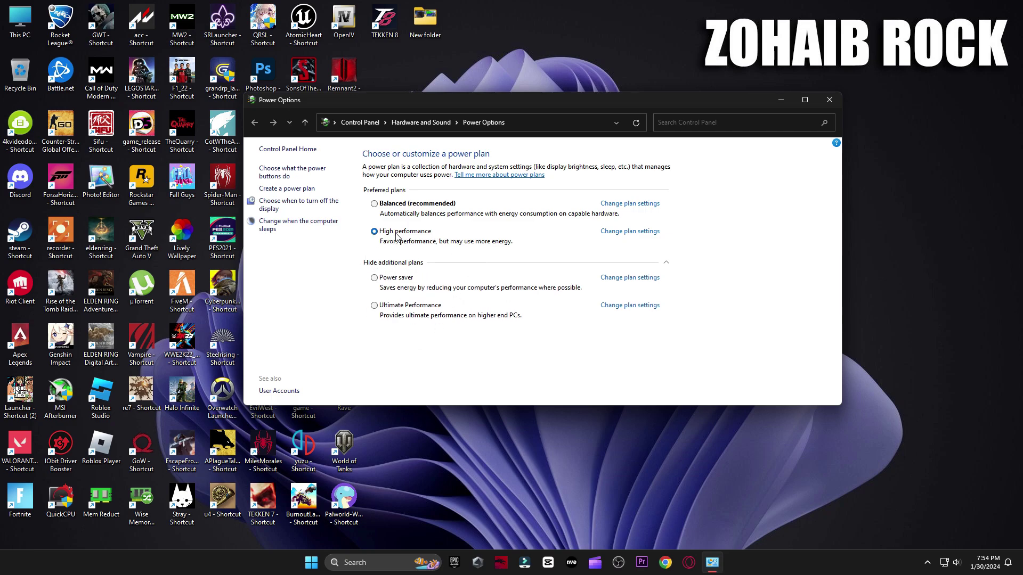
pyautogui.click(666, 263)
pyautogui.click(830, 101)
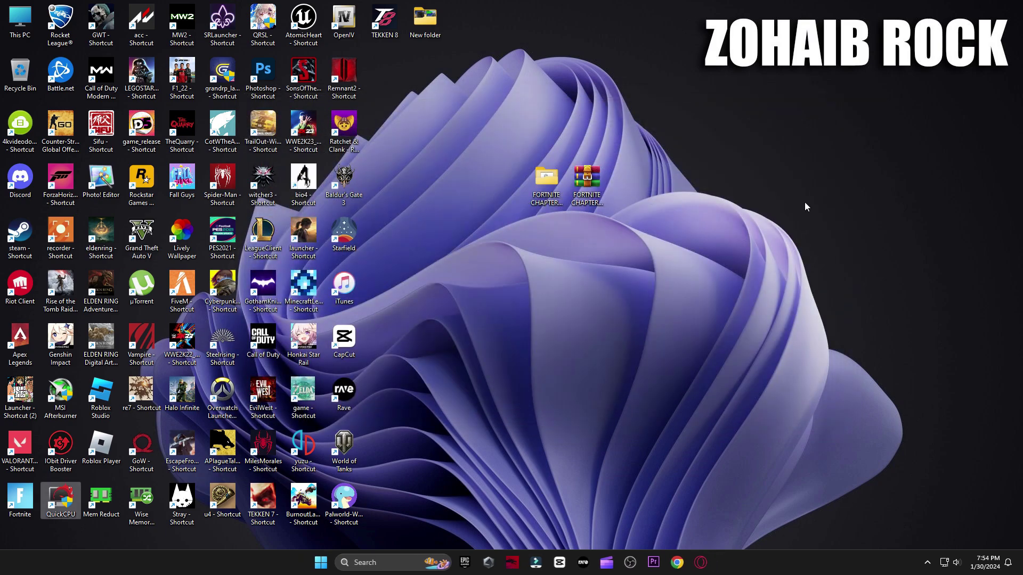
# Run Timer Resolution from the pack's 5 Latency (Timer Resolution) folder, set the timer to Maximum and minimize it
pyautogui.doubleClick(538, 200)
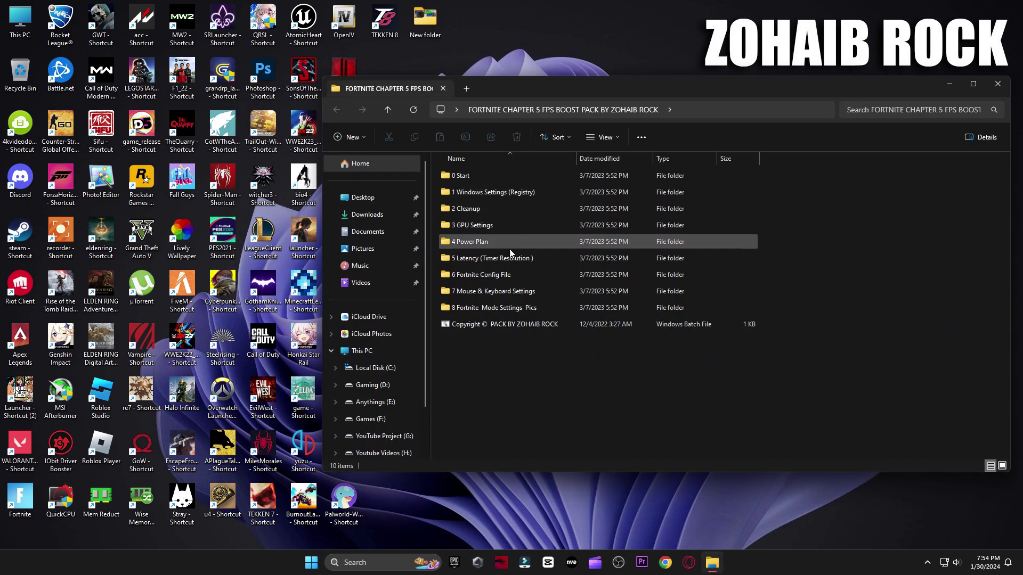
pyautogui.click(479, 263)
pyautogui.doubleClick(478, 263)
pyautogui.doubleClick(488, 178)
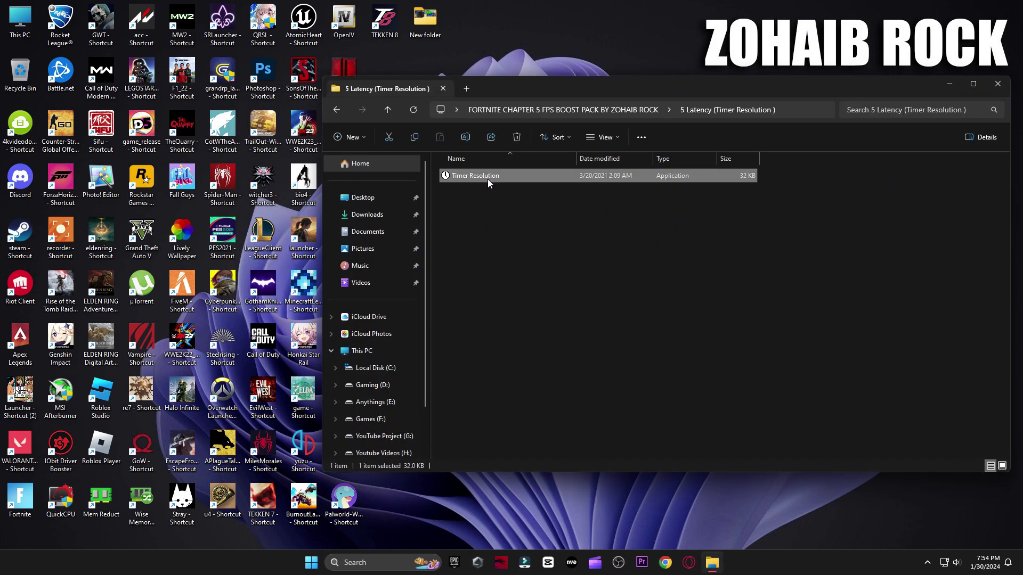
pyautogui.moveTo(682, 248); pyautogui.dragTo(716, 219)
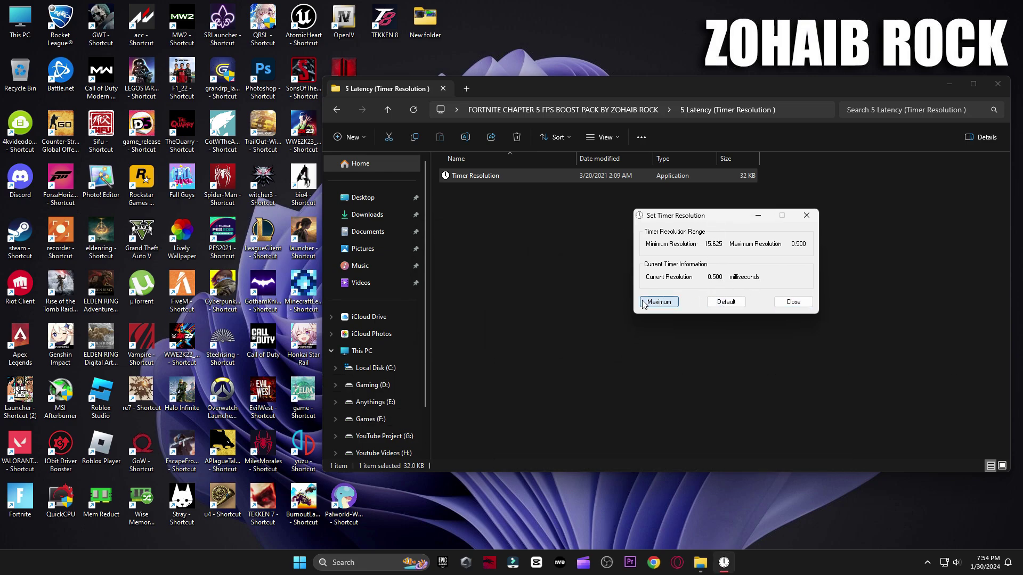
pyautogui.click(758, 216)
# Copy the GameUserSettings file from the pack's 6 Fortnite Config File folder
pyautogui.click(340, 111)
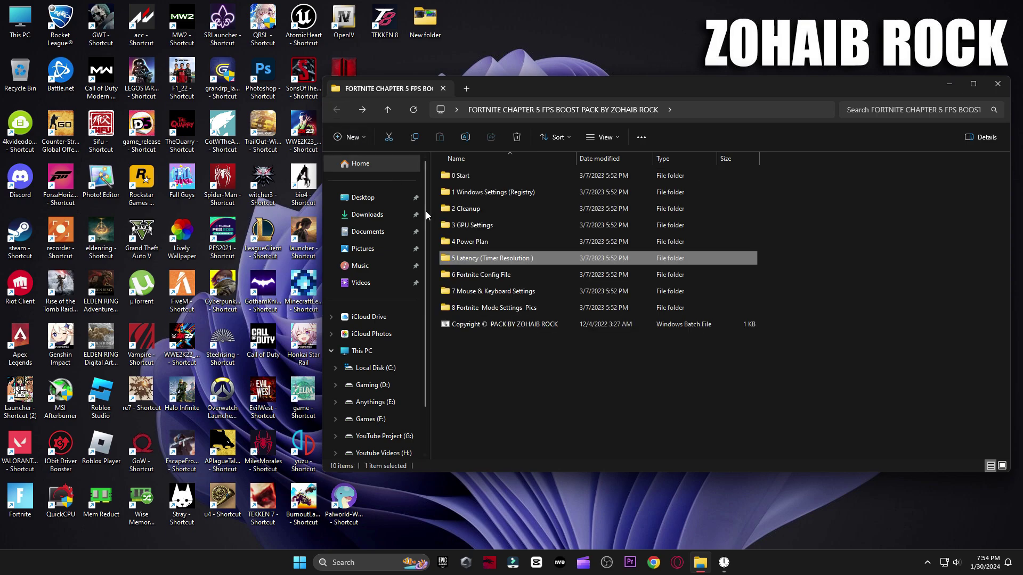
pyautogui.doubleClick(492, 275)
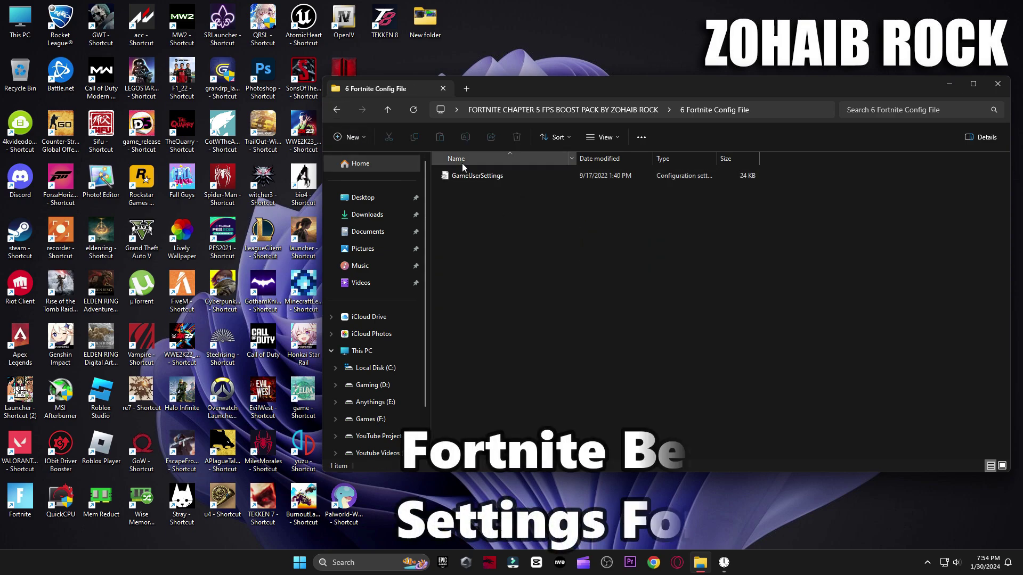
pyautogui.rightClick(464, 178)
pyautogui.press('Escape')
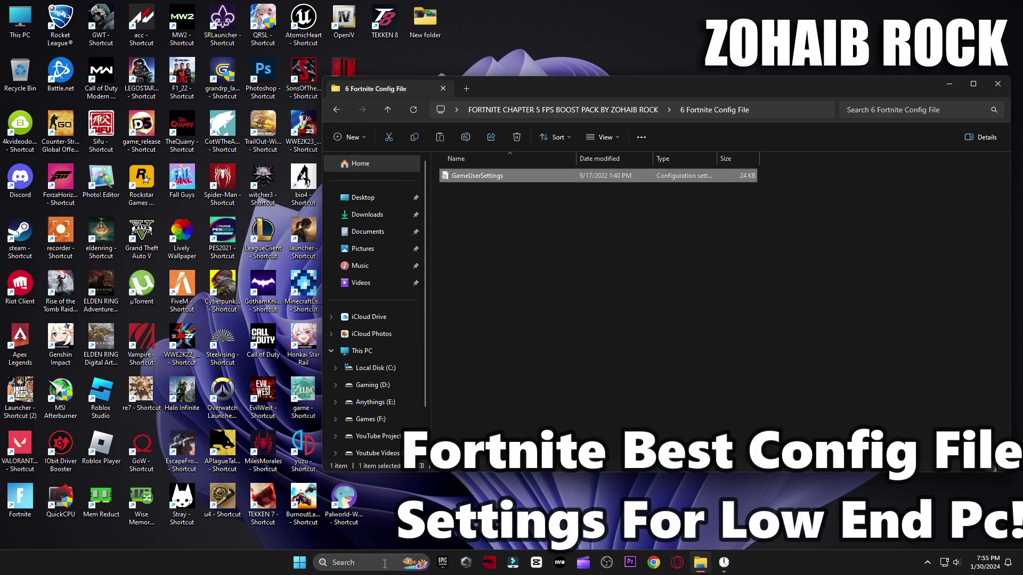
# Search Windows for "run", launch the Run dialog and open the appdata folder with it
pyautogui.click(384, 564)
pyautogui.write('run')
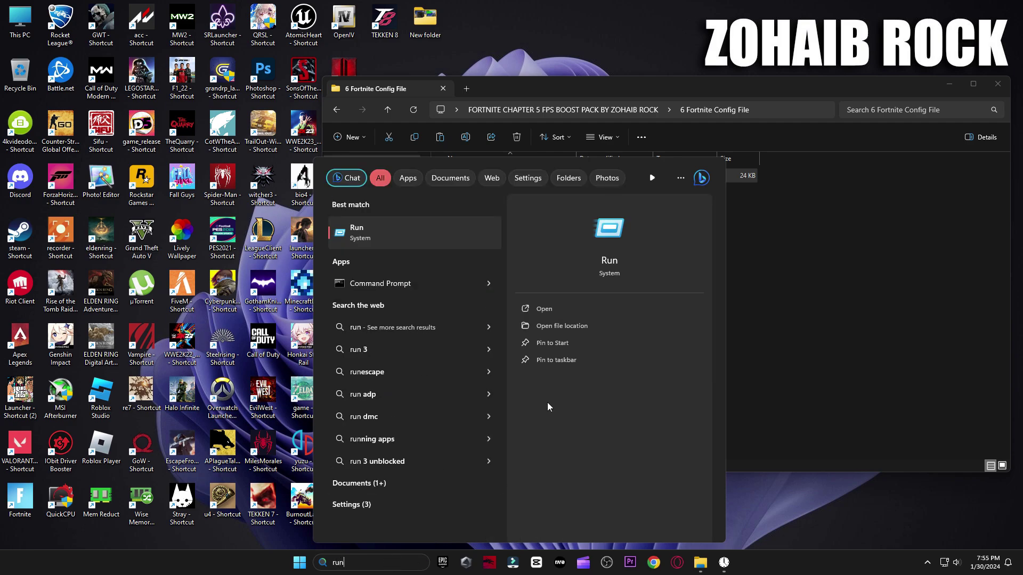
pyautogui.press('Return')
pyautogui.moveTo(167, 440); pyautogui.dragTo(726, 211)
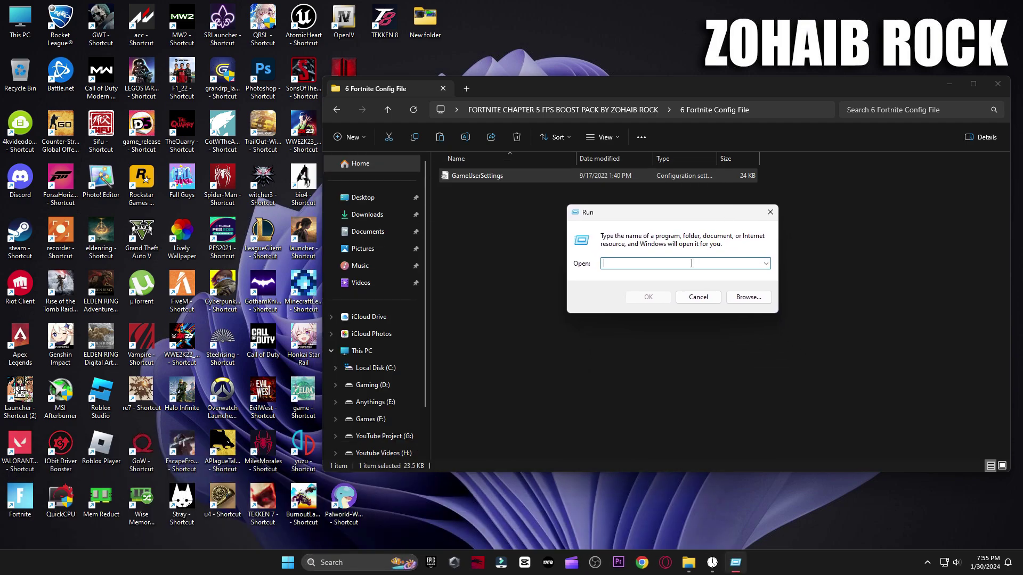
pyautogui.write('appdata')
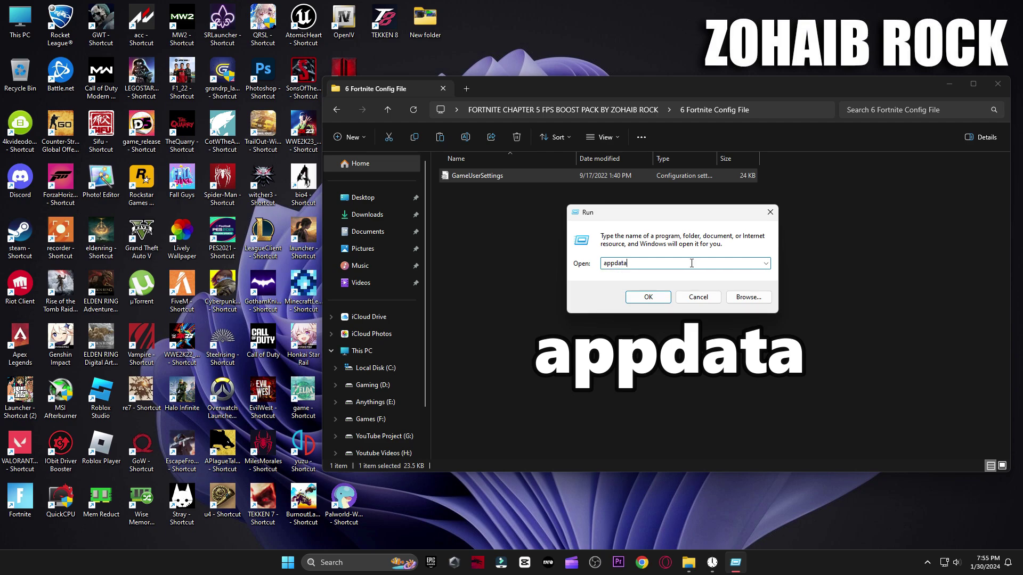
pyautogui.click(656, 296)
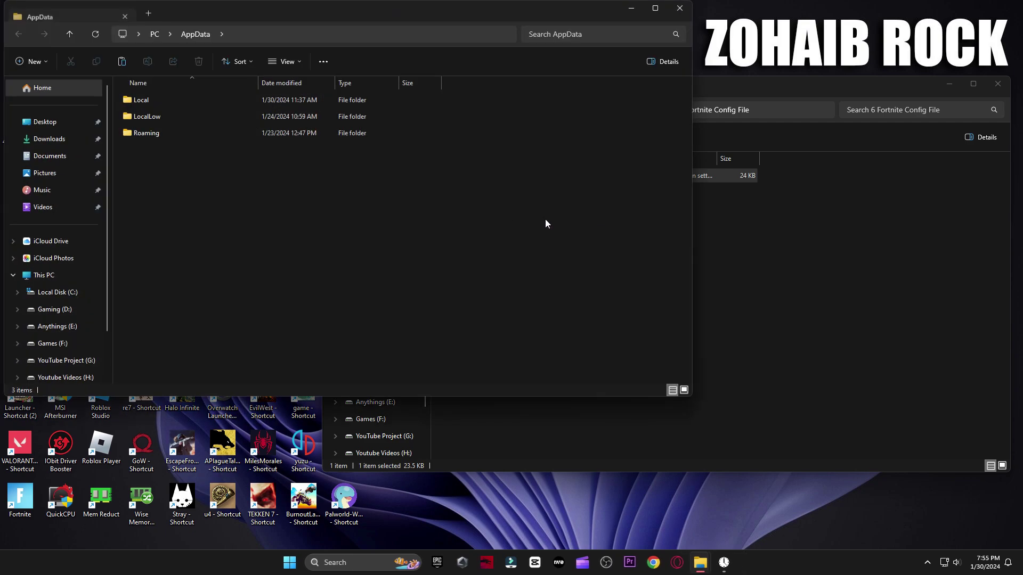
# Go from AppData through Local, FortniteGame, Saved and Config to the WindowsClient folder
pyautogui.doubleClick(167, 101)
pyautogui.scroll(-3, 171, 106)
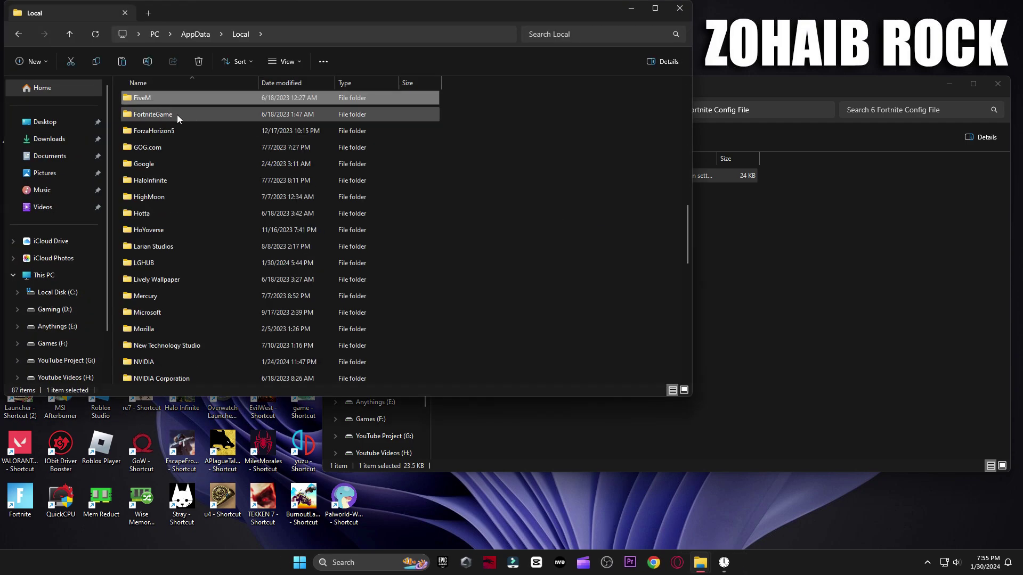
pyautogui.doubleClick(177, 114)
pyautogui.doubleClick(149, 102)
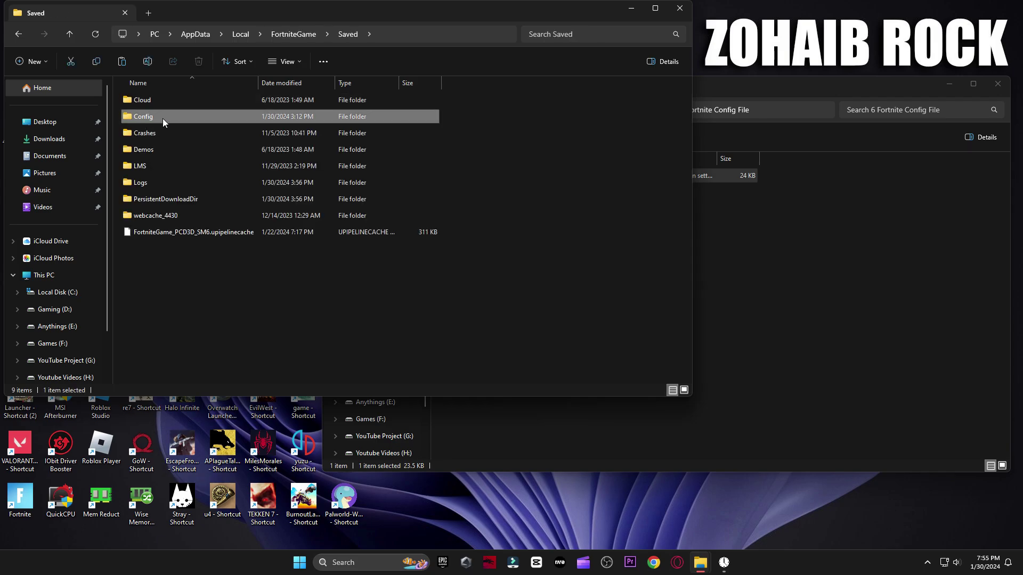
pyautogui.doubleClick(162, 114)
pyautogui.doubleClick(161, 114)
# Replace the existing GameUserSettings file in WindowsClient with the copied one and close that folder window
pyautogui.click(150, 104)
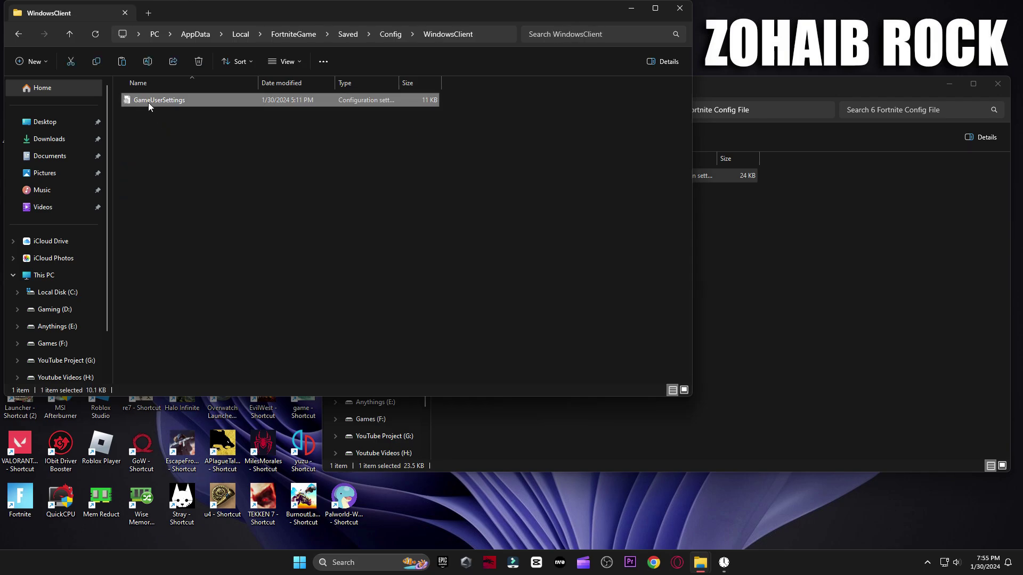
pyautogui.press('Delete')
pyautogui.rightClick(152, 102)
pyautogui.click(162, 118)
pyautogui.click(676, 11)
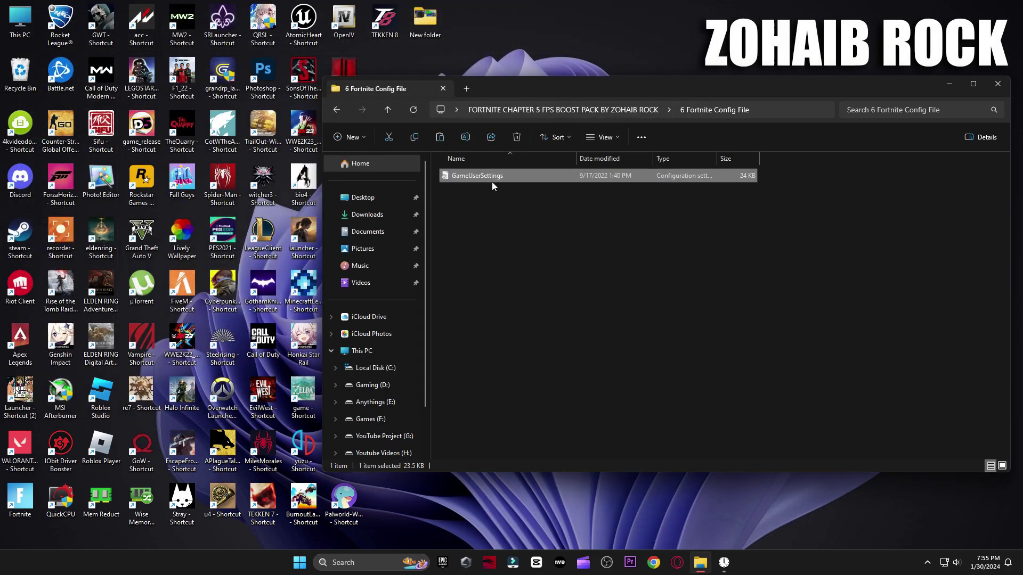
# Launch M1 Mouse Acceleration from the pack's 7 Mouse & Keyboard Settings folder and review its Pointer Options and Buttons settings
pyautogui.click(337, 110)
pyautogui.click(506, 292)
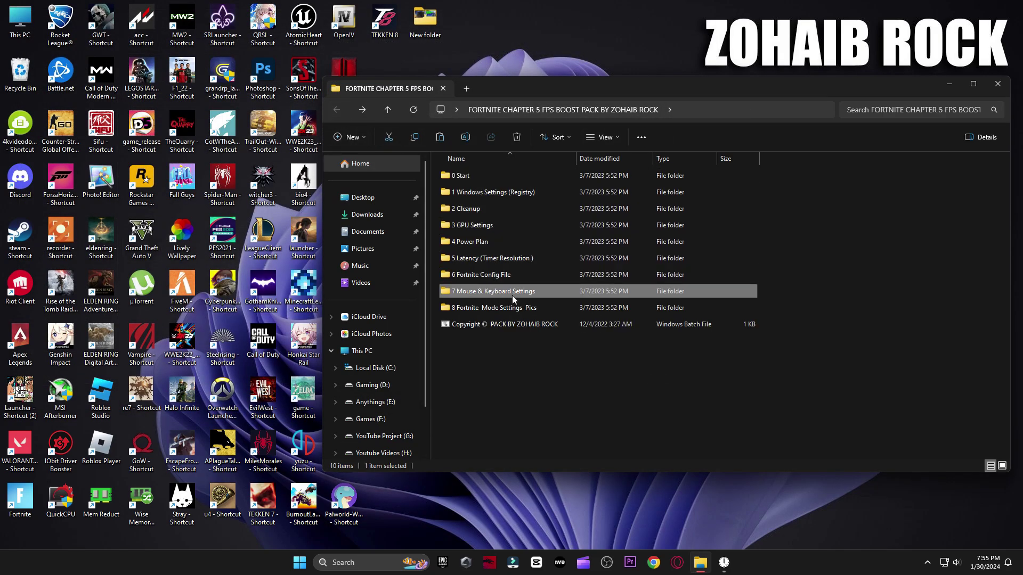
pyautogui.doubleClick(498, 292)
pyautogui.doubleClick(522, 191)
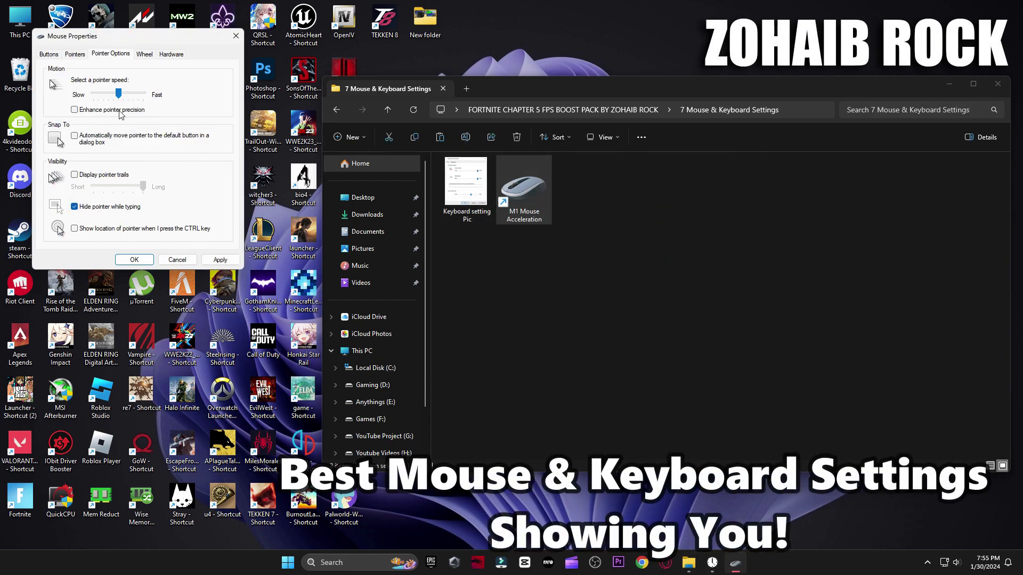
pyautogui.click(48, 55)
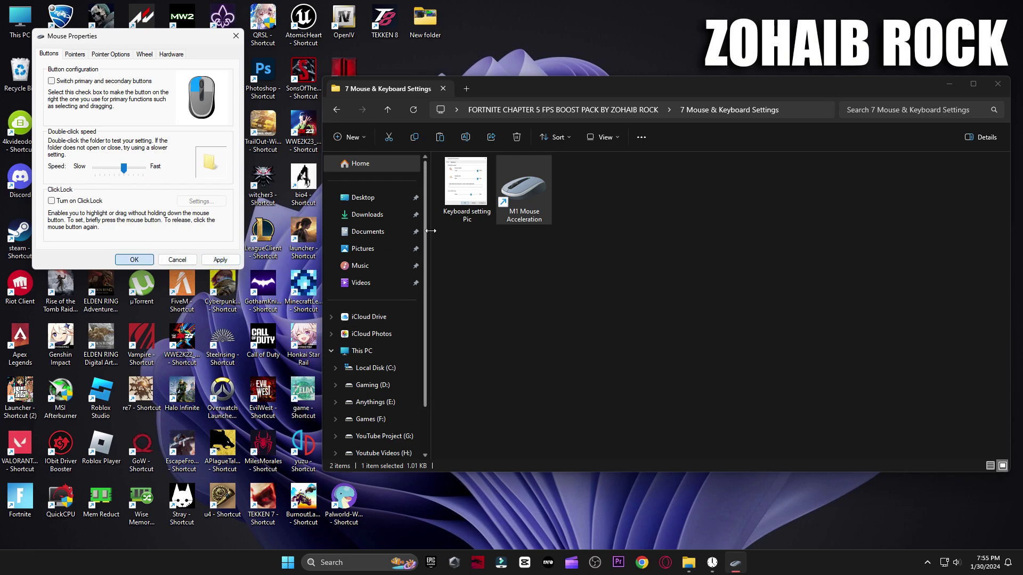
# Open the Keyboard setting Pic and compare it with the Windows Keyboard Properties found by searching "keyboard", then close both
pyautogui.doubleClick(466, 181)
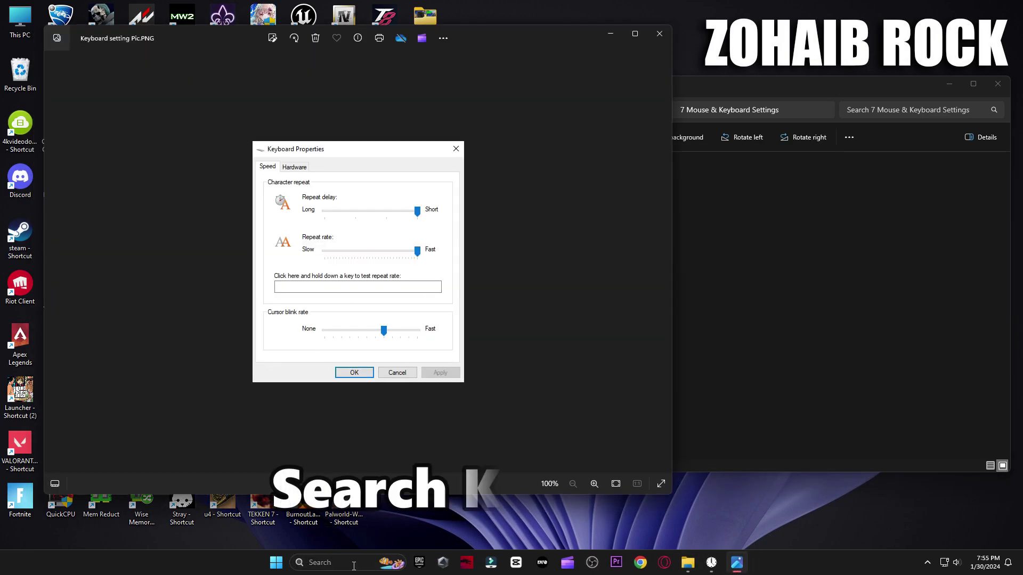
pyautogui.click(354, 562)
pyautogui.write('keyboard')
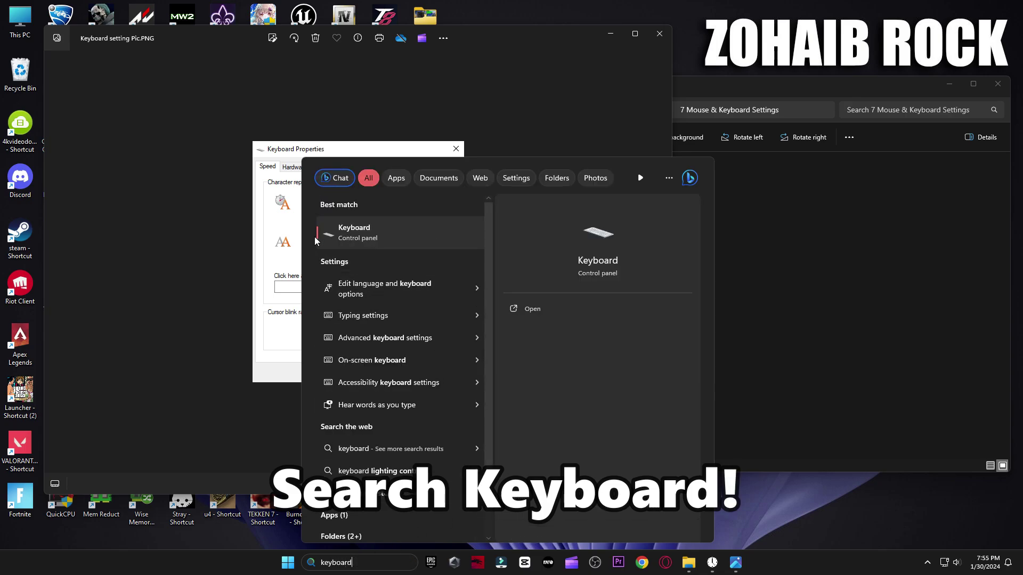
pyautogui.click(385, 229)
pyautogui.moveTo(165, 51); pyautogui.dragTo(589, 149)
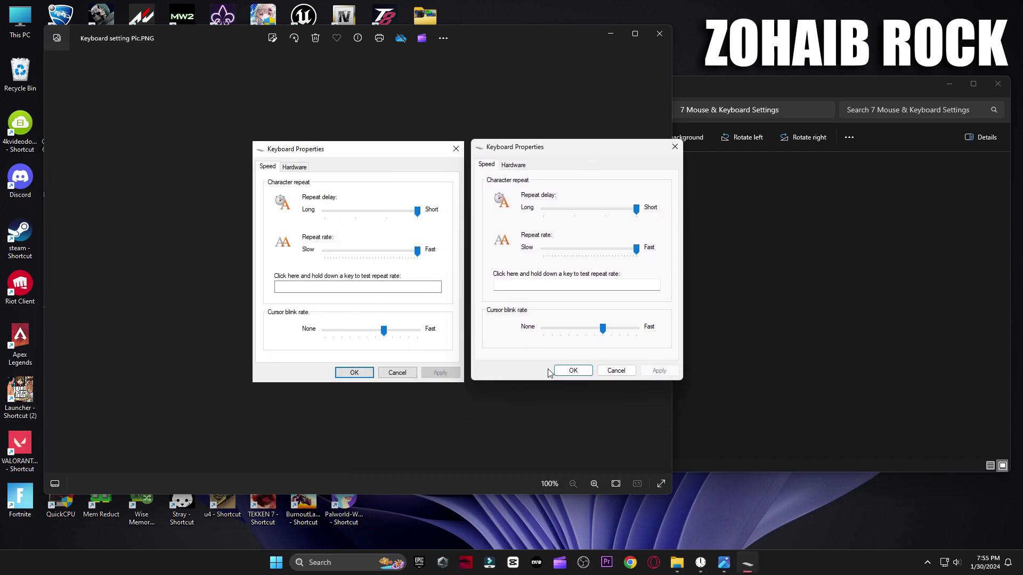
pyautogui.press('Escape')
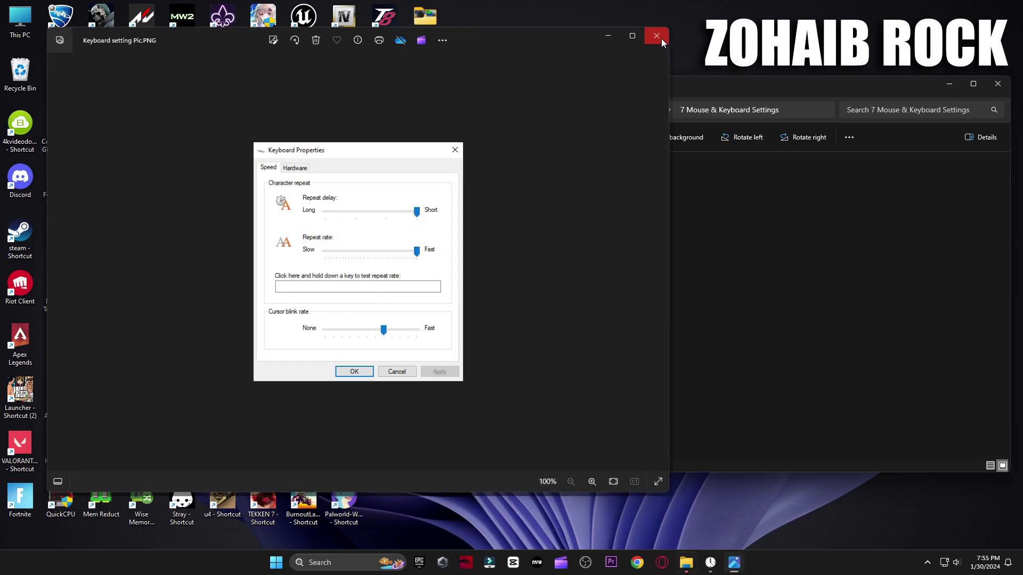
pyautogui.click(660, 34)
# View both Directx 11 Mode settings pictures in the pack's 8 Fortnite Mode Settings Pics folder and close the viewer
pyautogui.click(337, 109)
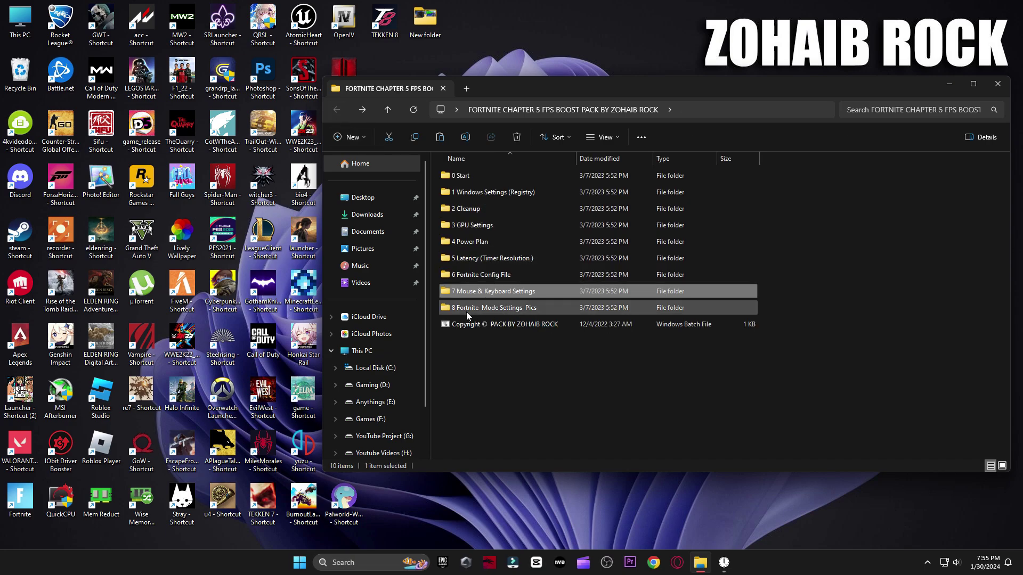
pyautogui.doubleClick(509, 311)
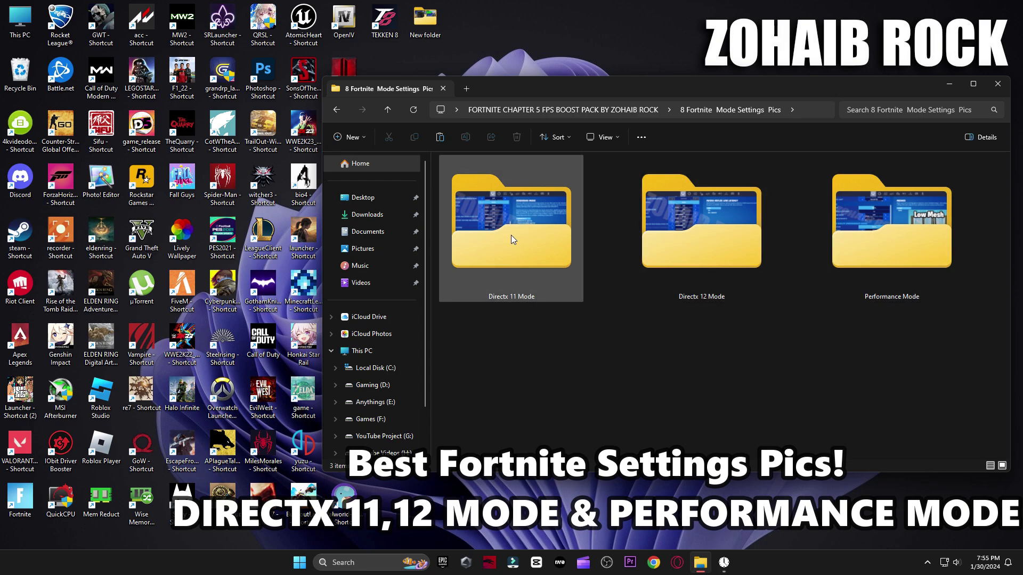
pyautogui.click(470, 266)
pyautogui.doubleClick(470, 267)
pyautogui.doubleClick(458, 219)
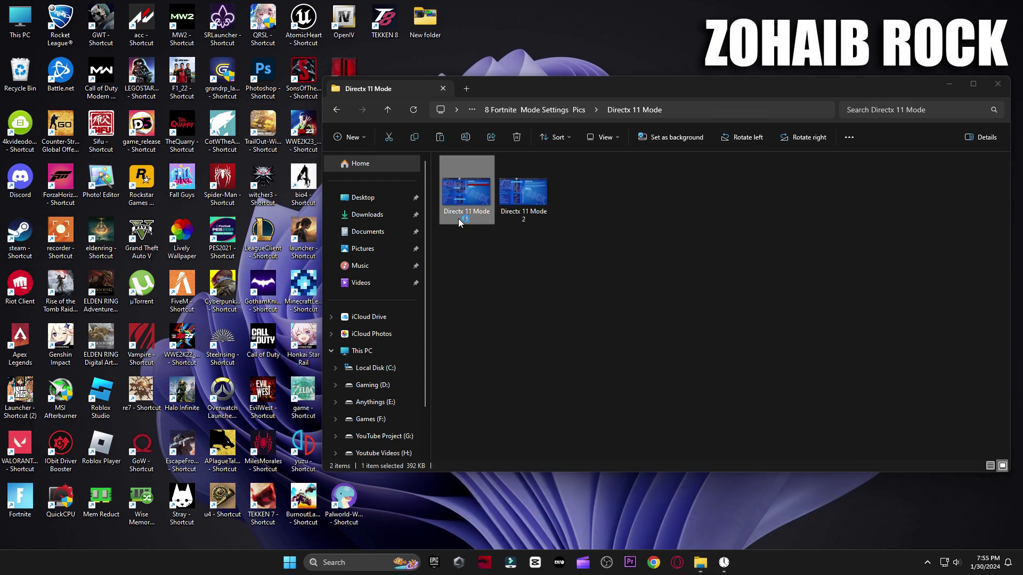
pyautogui.press('Right')
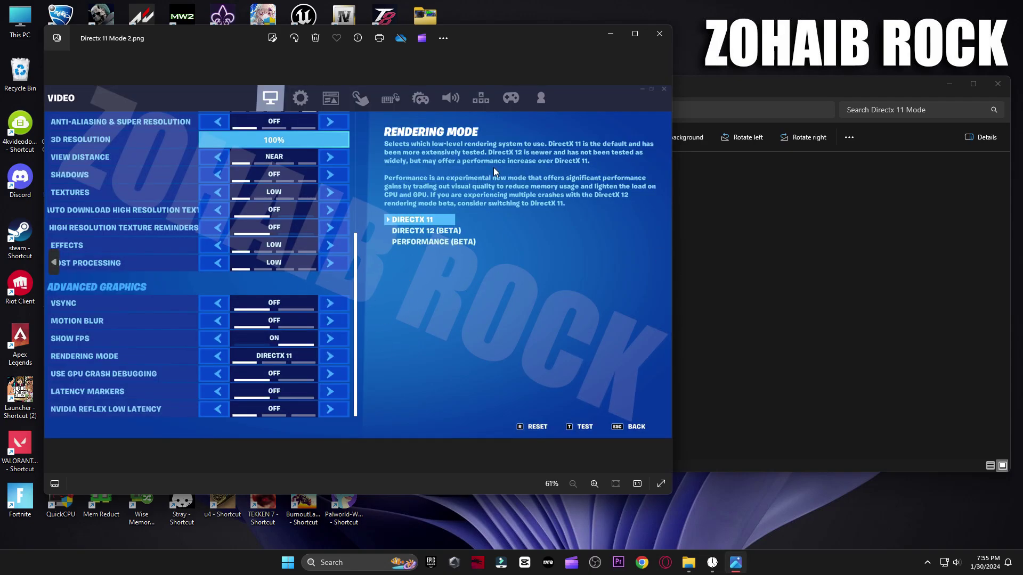
pyautogui.click(659, 34)
# View both settings pictures in the Directx 12 Mode folder and close the viewer
pyautogui.hotkey('alt', 'Left')
pyautogui.doubleClick(693, 254)
pyautogui.doubleClick(469, 199)
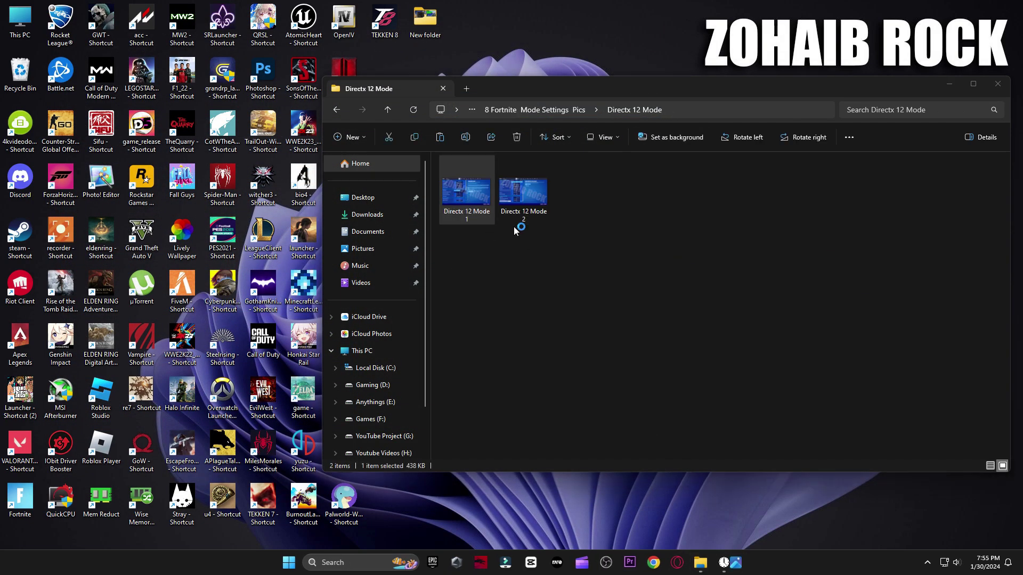
pyautogui.press('Right')
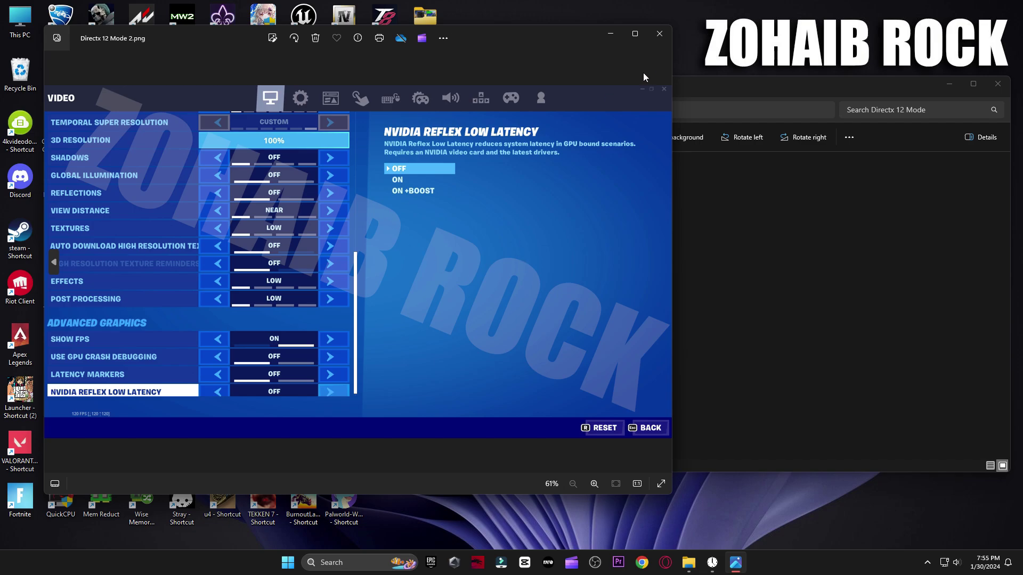
pyautogui.click(659, 34)
# View the three Performance Mode settings pictures, including High Meshes and Low Meshes, and close the viewer and pack folder
pyautogui.hotkey('alt', 'Left')
pyautogui.doubleClick(871, 255)
pyautogui.click(471, 189)
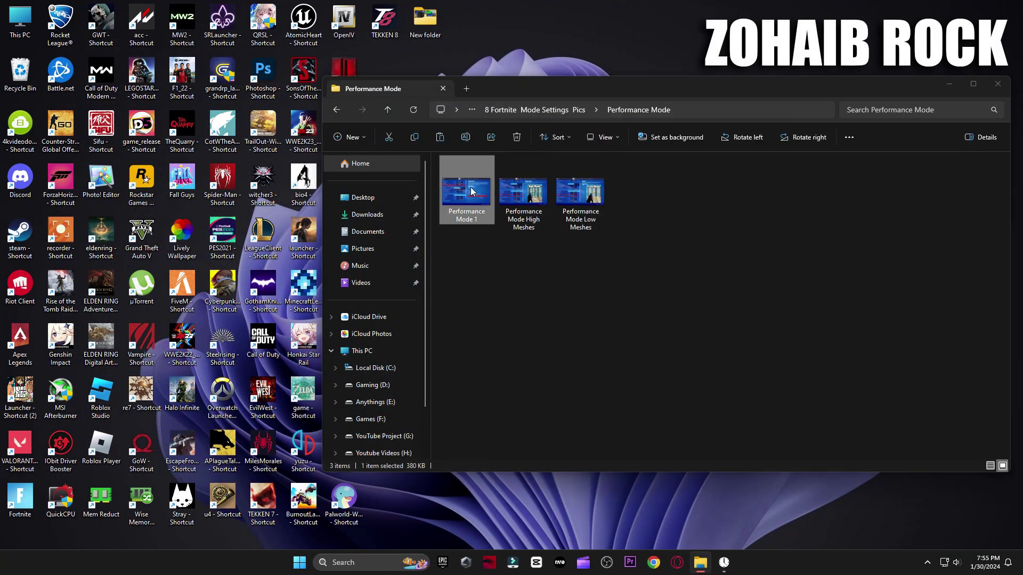
pyautogui.doubleClick(470, 187)
pyautogui.press('Right')
pyautogui.press('Right')
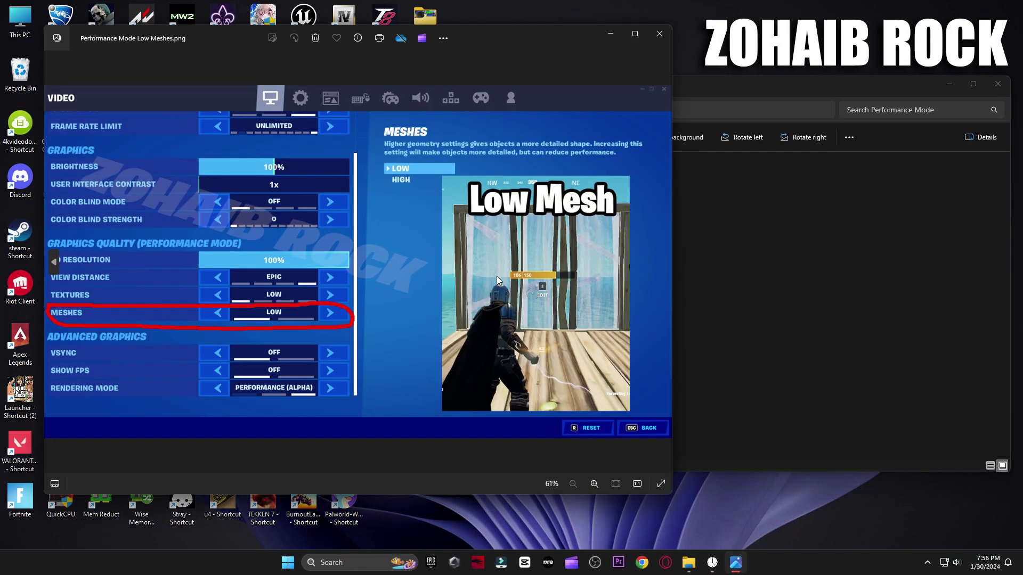
pyautogui.click(659, 33)
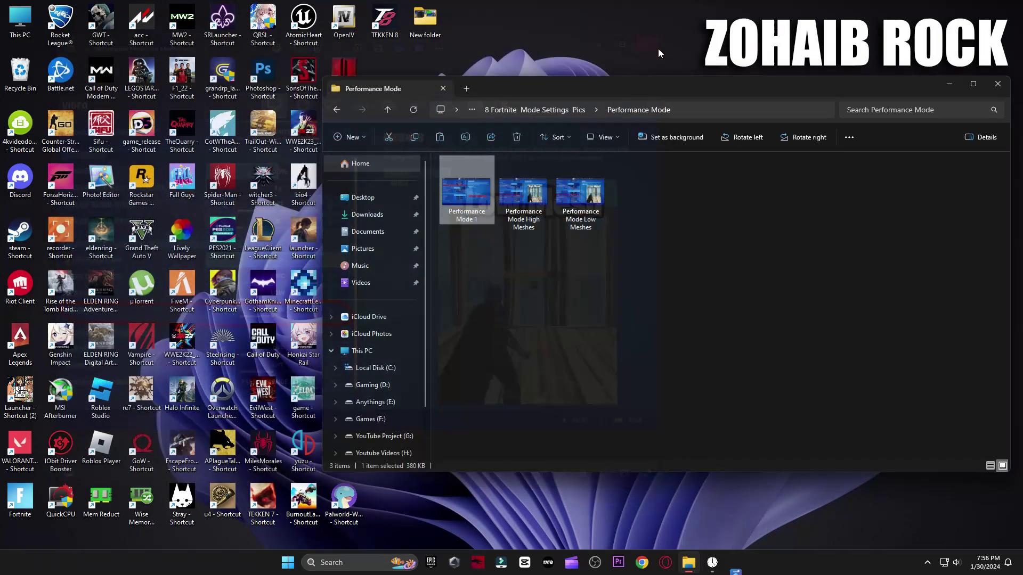
pyautogui.click(745, 261)
pyautogui.click(1005, 85)
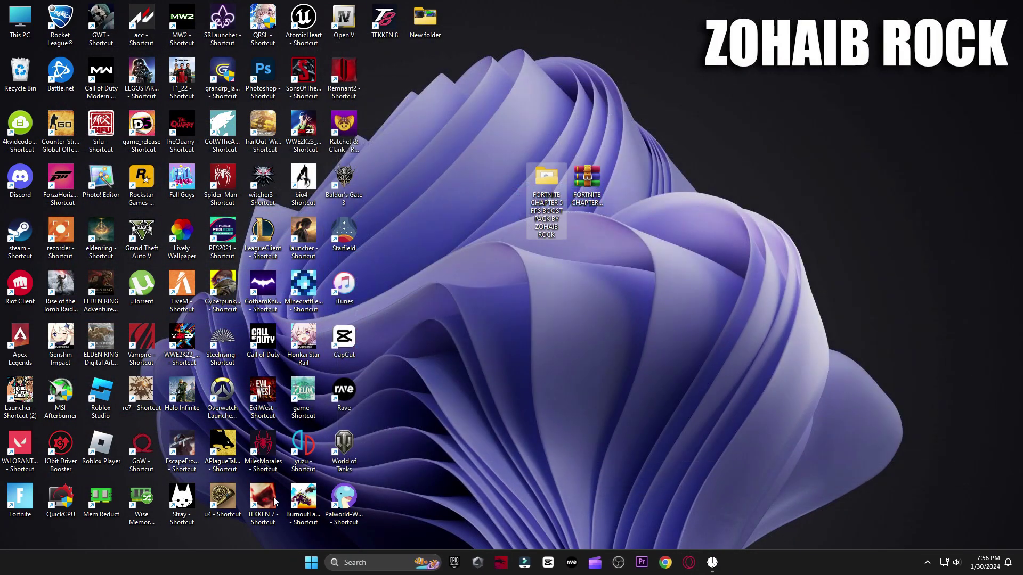
# Open the Windows power choices that offer Sleep, Shut down and Restart
pyautogui.click(311, 562)
pyautogui.click(643, 525)
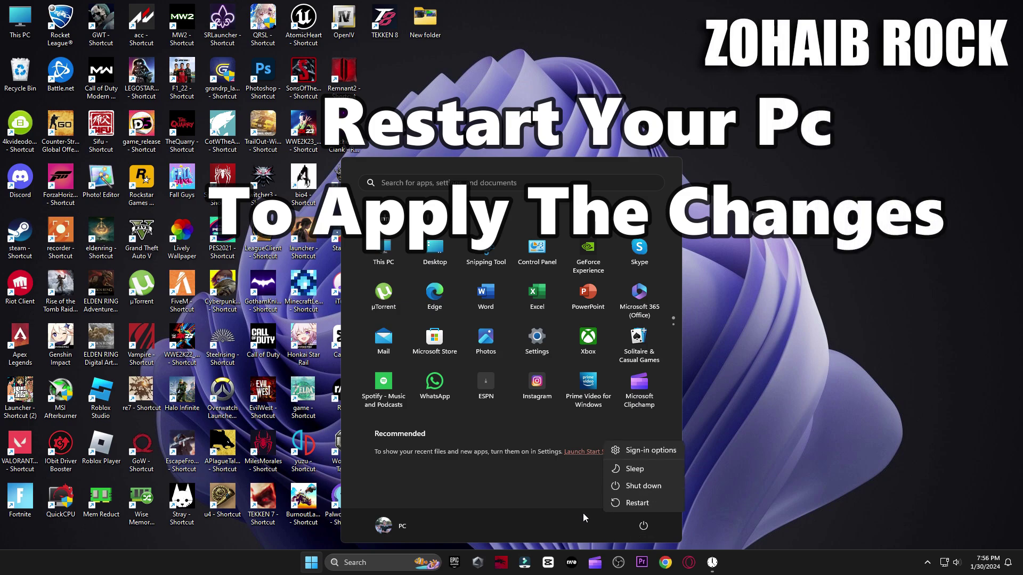